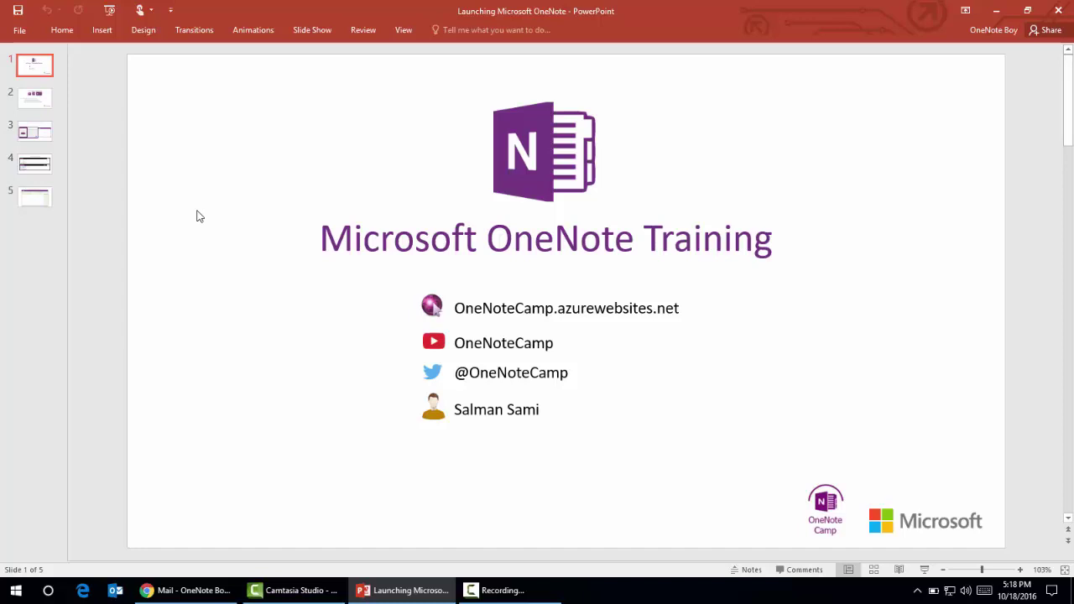
Move through slide 2 to slide 3, 'Microsoft OneNote App with Windows 10'
{"action": "left_click", "coordinate": [36, 109]}
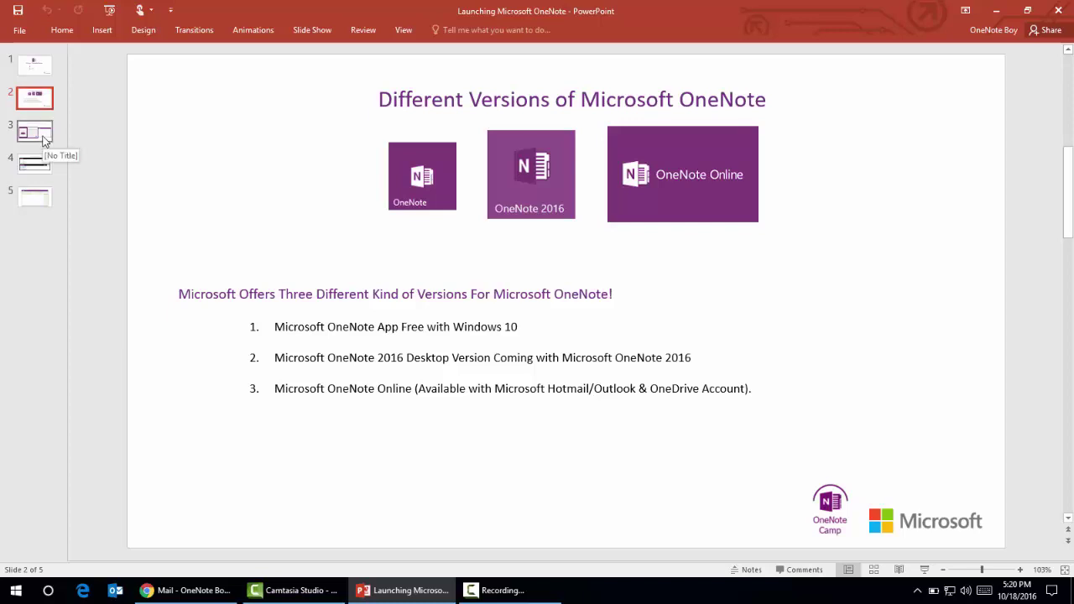
{"action": "left_click", "coordinate": [44, 140]}
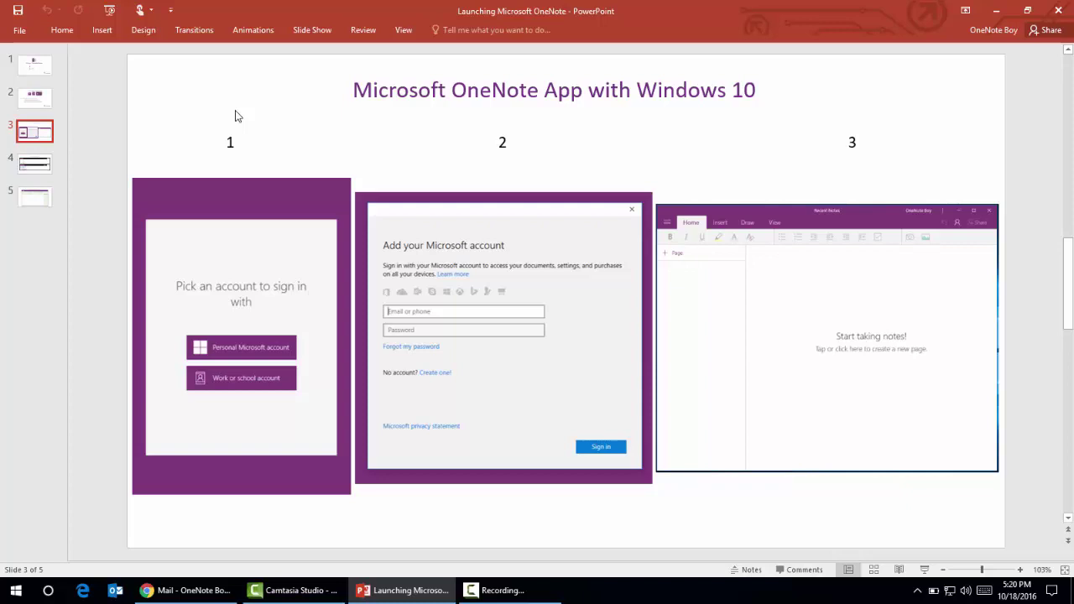
Launch the OneNote Windows 10 app from the Start menu
{"action": "left_click", "coordinate": [16, 591]}
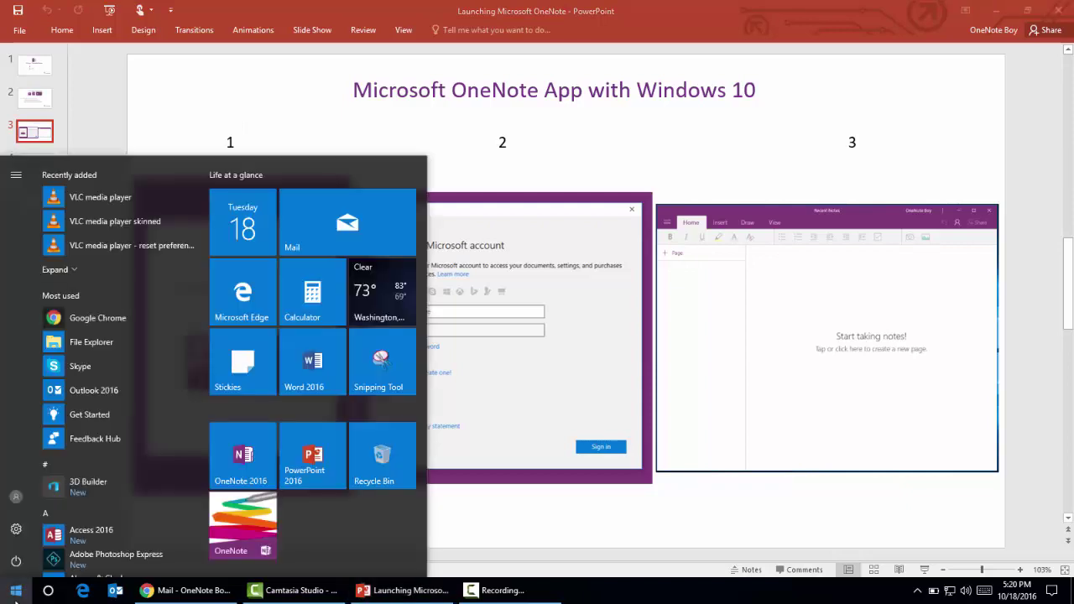
{"action": "left_click", "coordinate": [242, 529]}
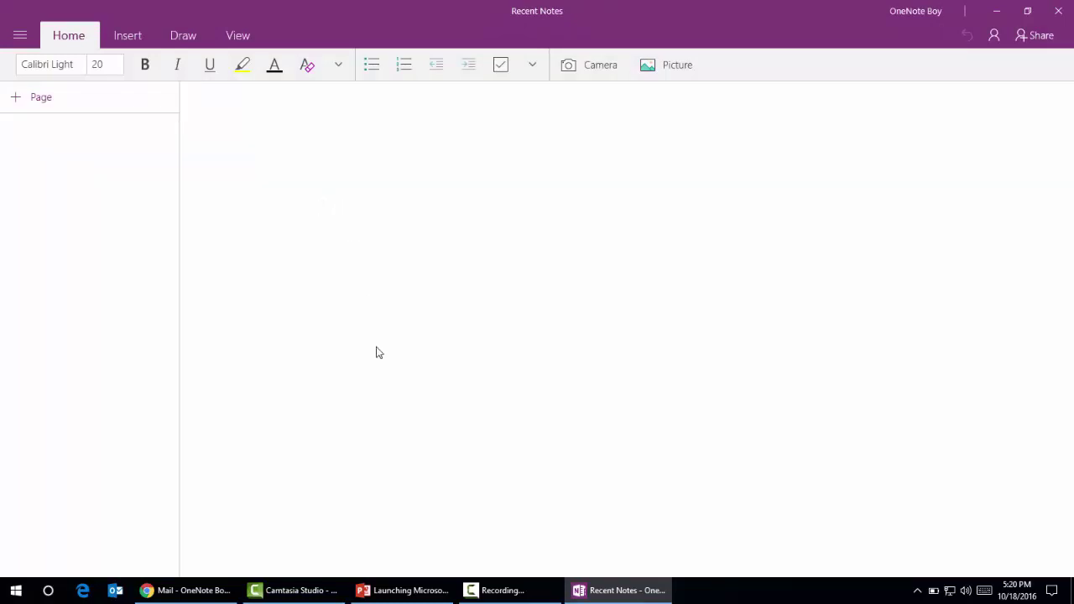
Switch to PowerPoint and back to OneNote, showing the Untitled Quick Notes page
{"action": "left_click", "coordinate": [391, 591]}
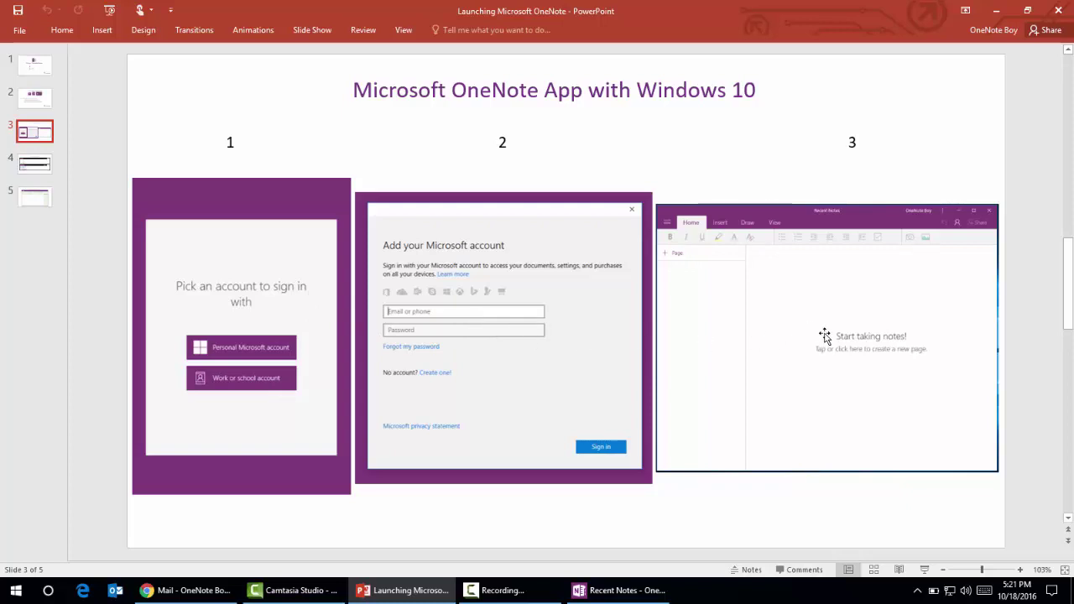
{"action": "left_click", "coordinate": [454, 592]}
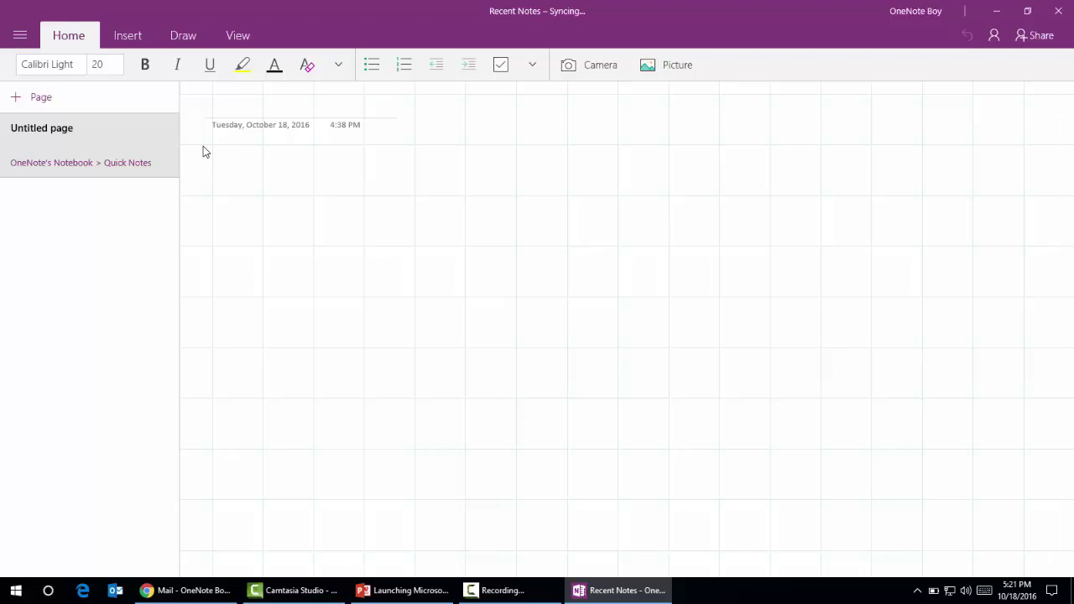
Look over the Insert, Draw and View tabs, then set the page's rule lines to None
{"action": "left_click", "coordinate": [129, 40]}
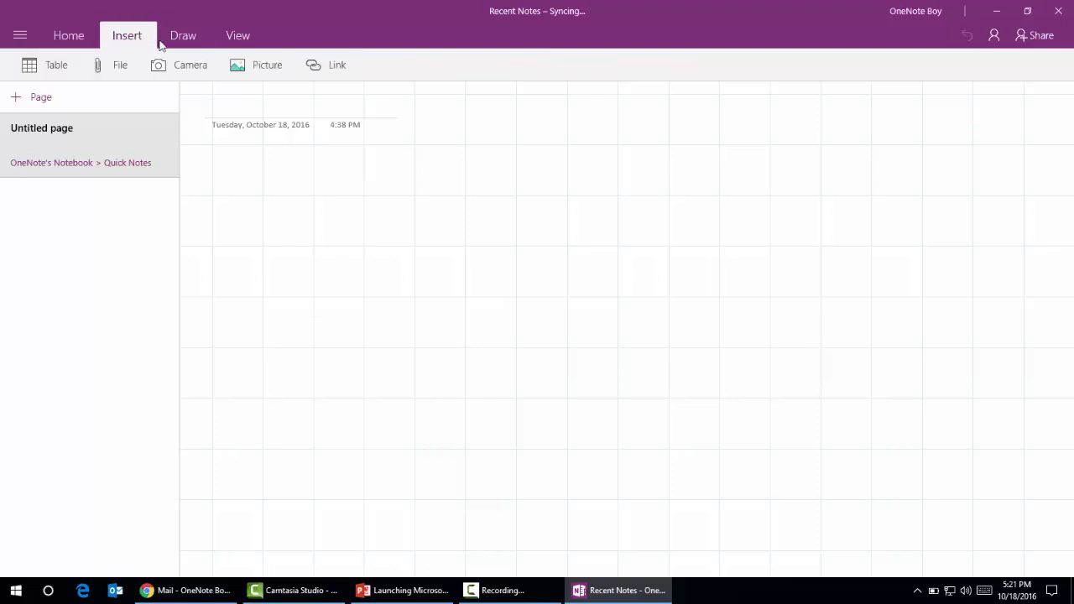
{"action": "left_click", "coordinate": [187, 42]}
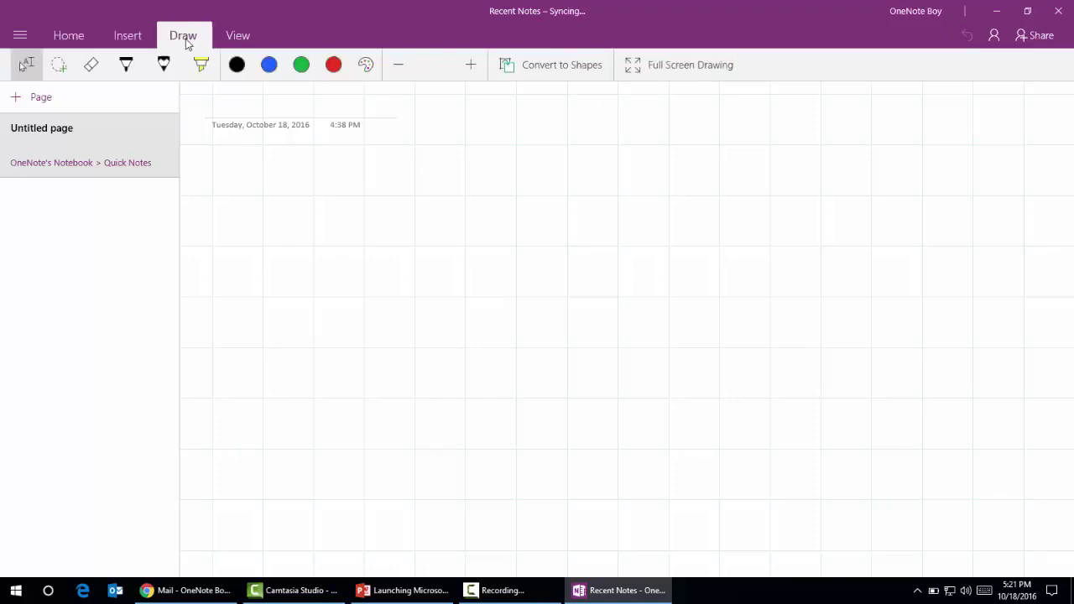
{"action": "left_click", "coordinate": [236, 40]}
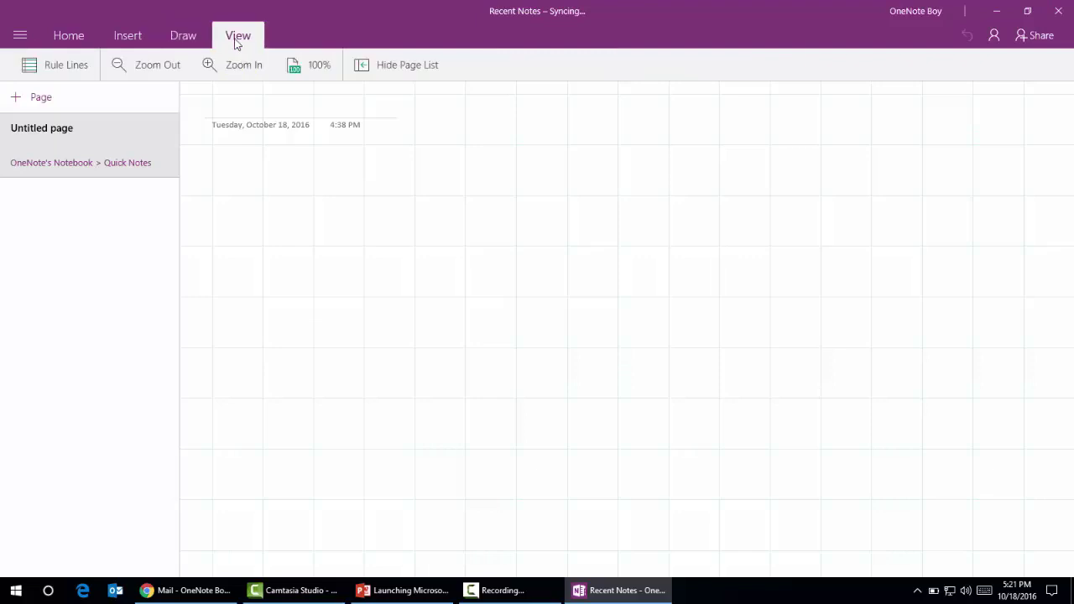
{"action": "left_click", "coordinate": [119, 38]}
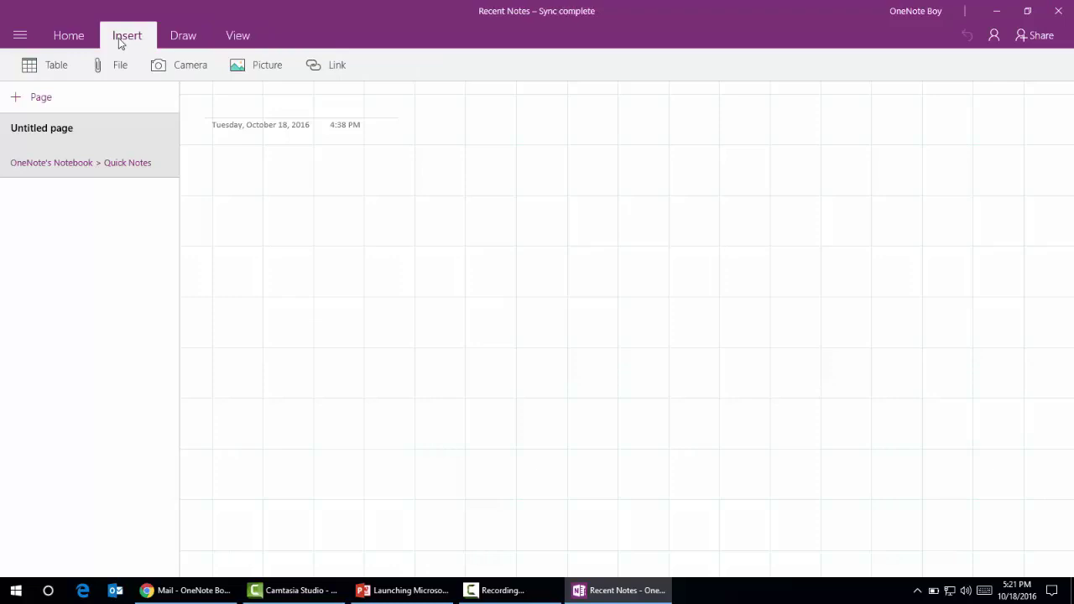
{"action": "left_click", "coordinate": [234, 39]}
{"action": "left_click", "coordinate": [74, 73]}
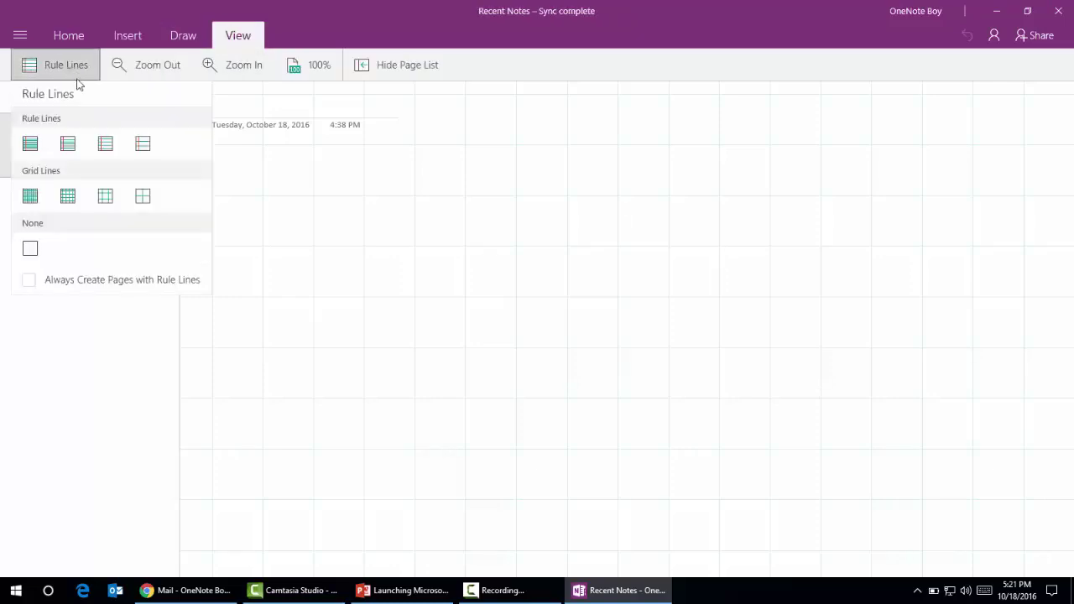
{"action": "left_click", "coordinate": [42, 250]}
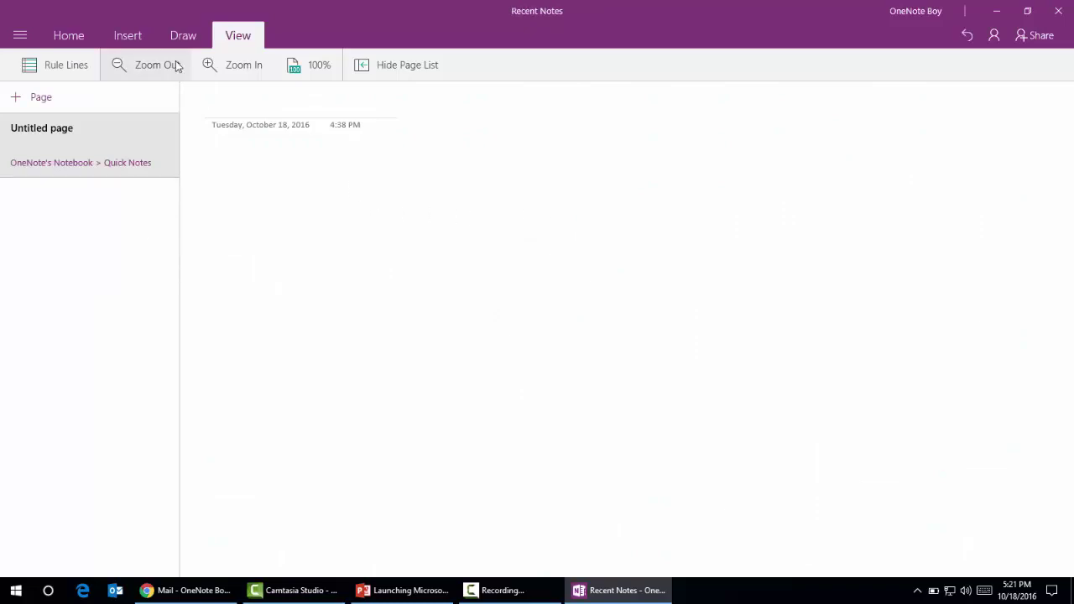
Insert a one-row table on the page holding 10, 20 and 13
{"action": "left_click", "coordinate": [113, 40]}
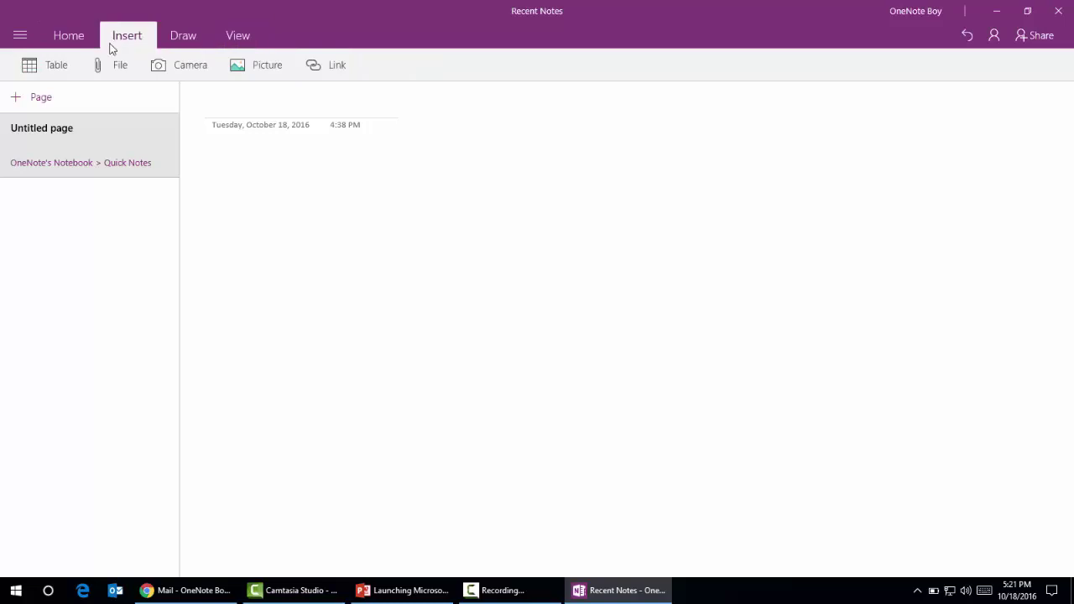
{"action": "left_click", "coordinate": [54, 70]}
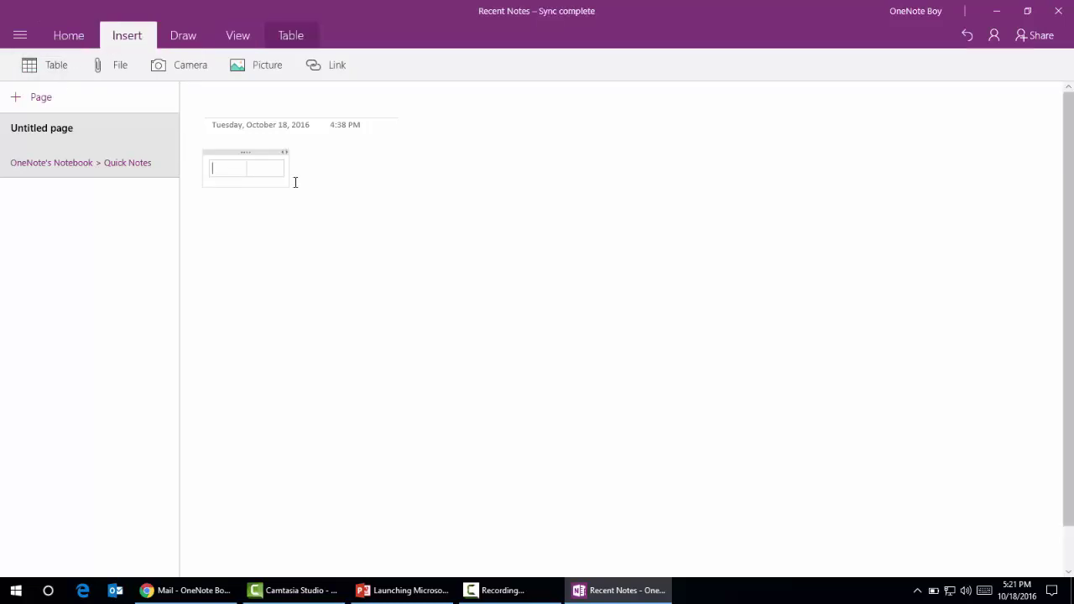
{"action": "type", "text": "10"}
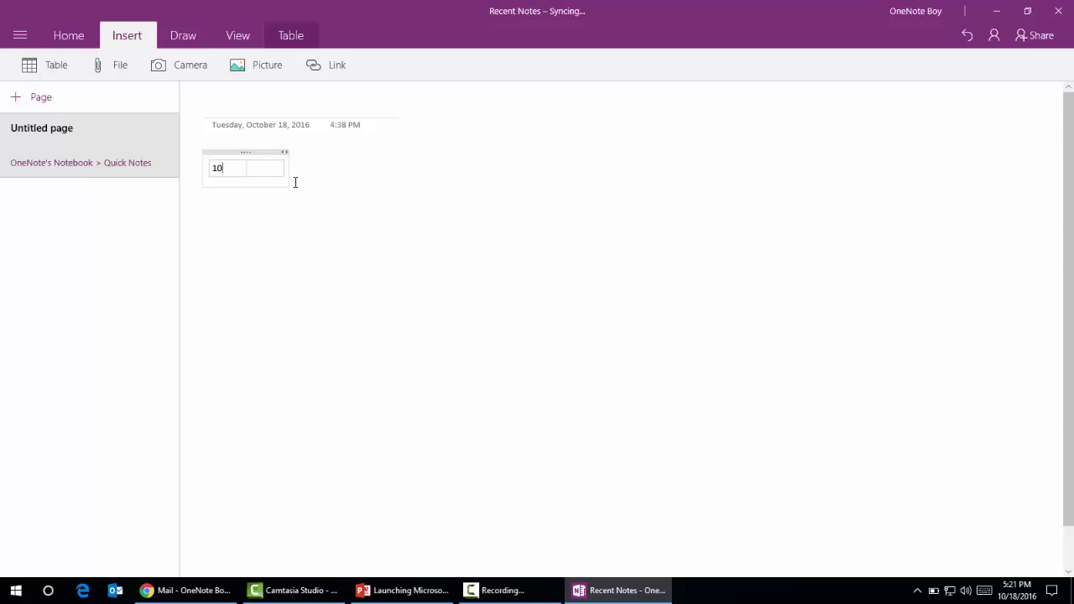
{"action": "key", "text": "Tab"}
{"action": "type", "text": "2"}
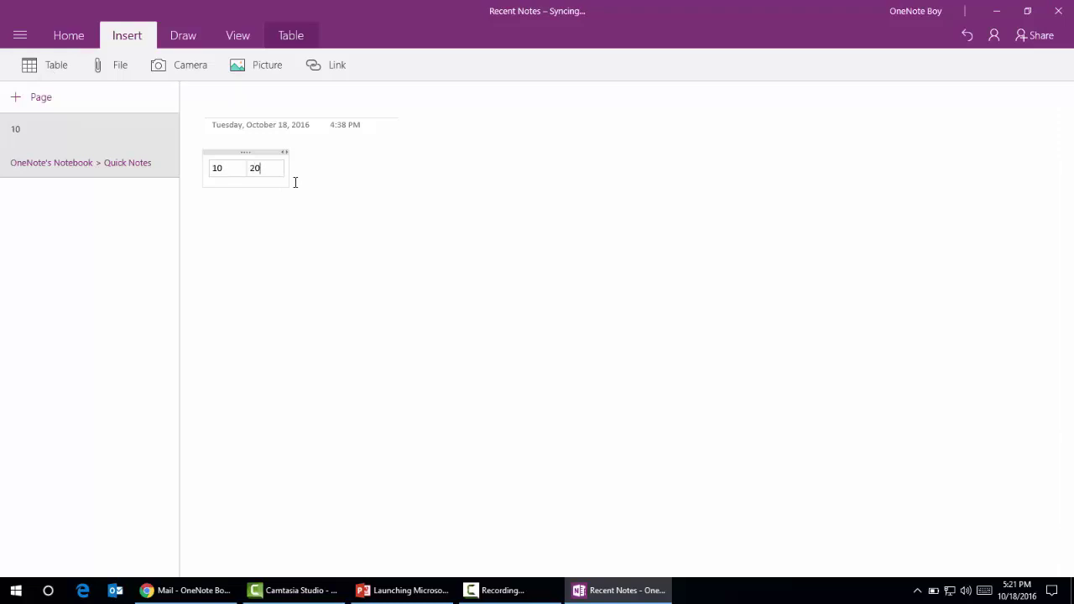
{"action": "key", "text": "Tab"}
{"action": "type", "text": "13"}
{"action": "left_click", "coordinate": [232, 224]}
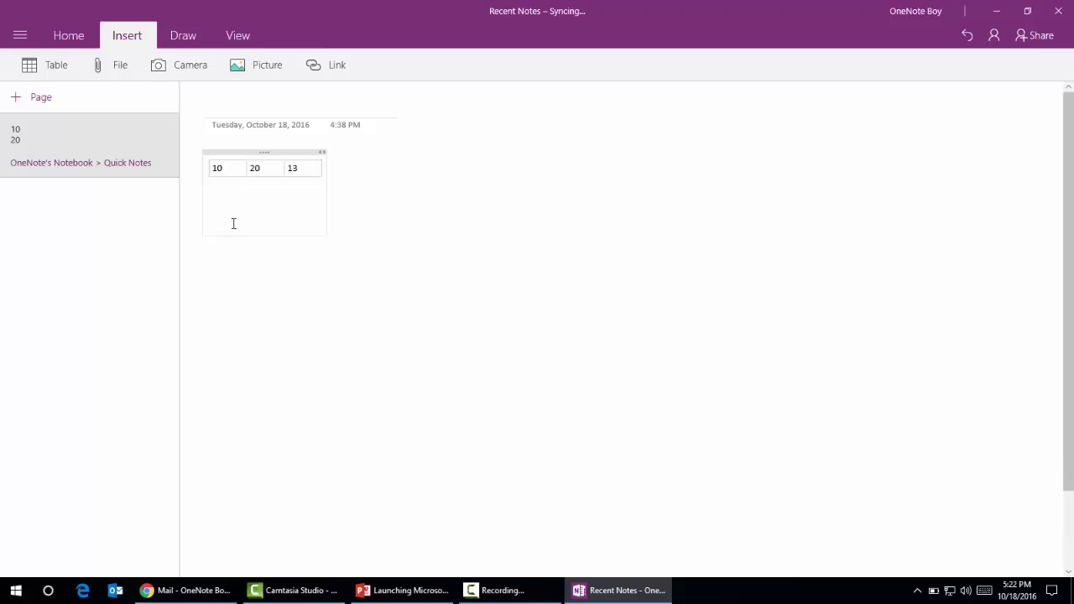
Insert the OneNoteapp picture from Desktop > OneNote Versions, then show the File insert choices
{"action": "left_click", "coordinate": [276, 74]}
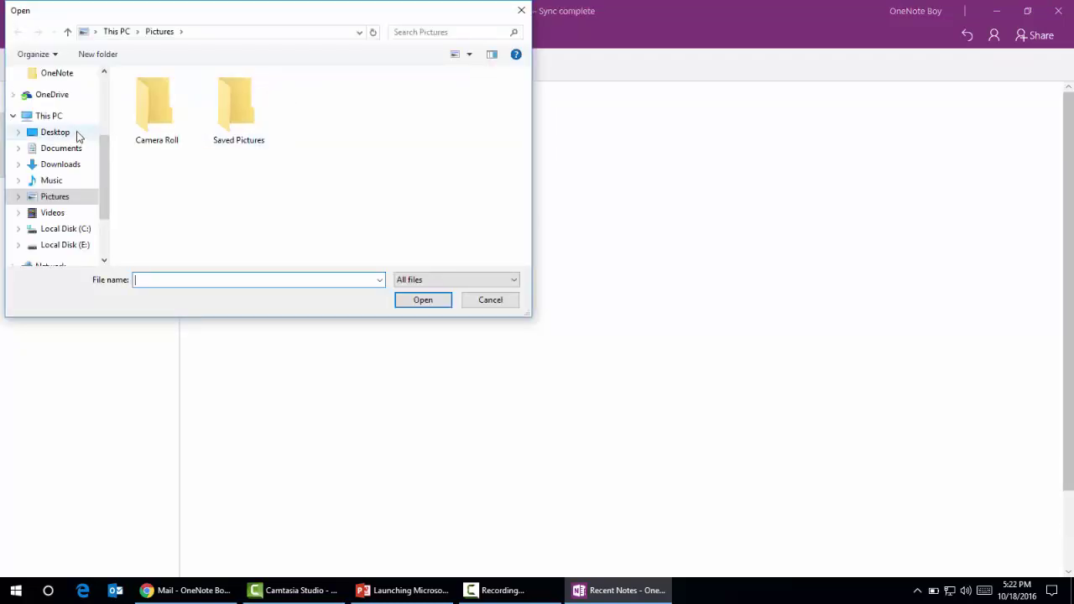
{"action": "left_click", "coordinate": [78, 137]}
{"action": "scroll", "coordinate": [484, 168], "scroll_direction": "down", "scroll_amount": 2}
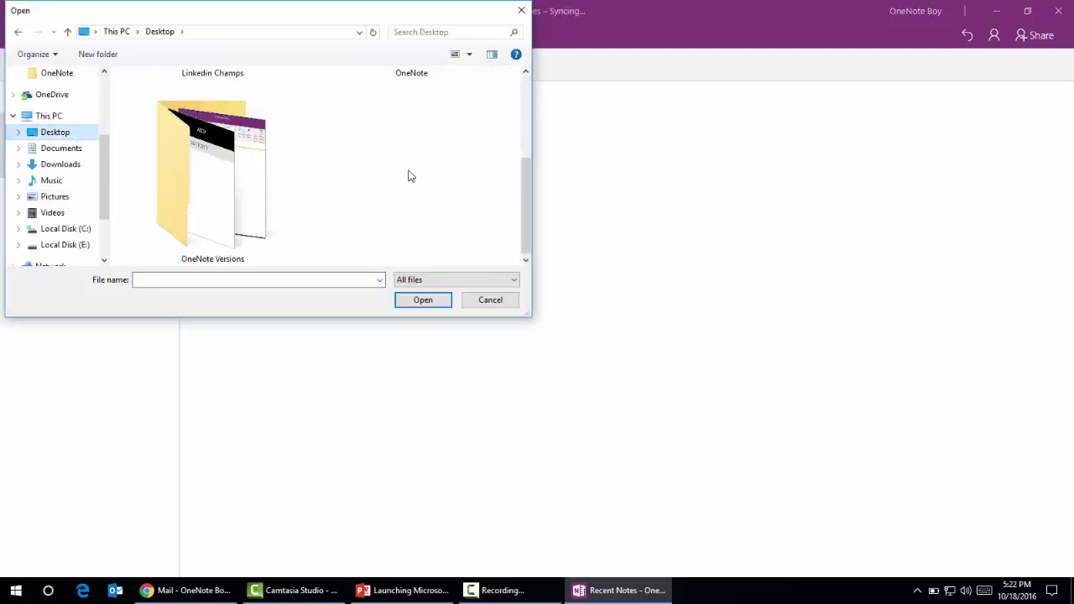
{"action": "double_click", "coordinate": [248, 189]}
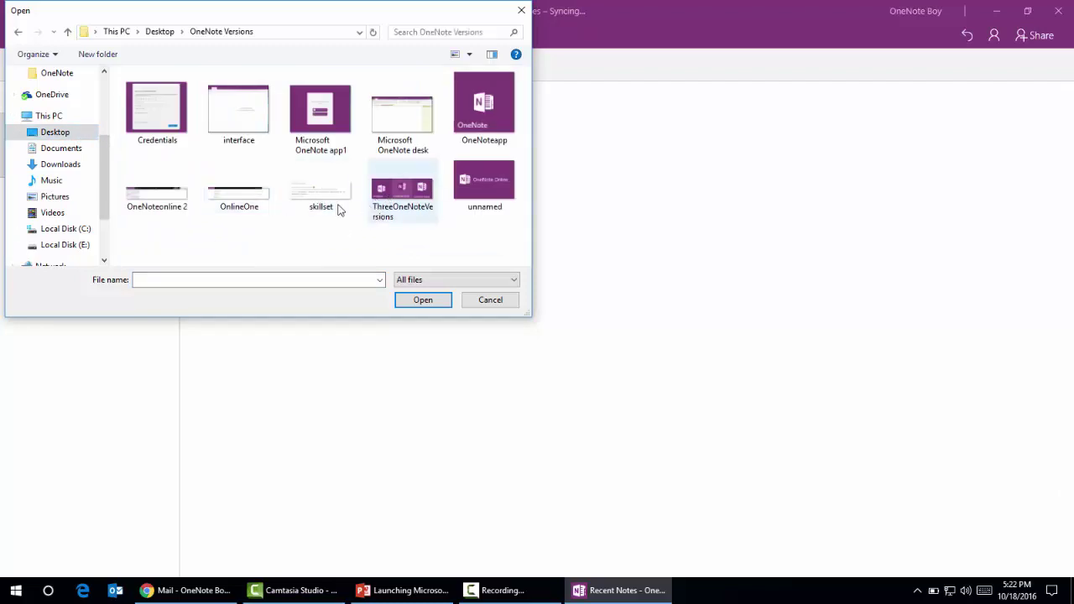
{"action": "left_click", "coordinate": [474, 124]}
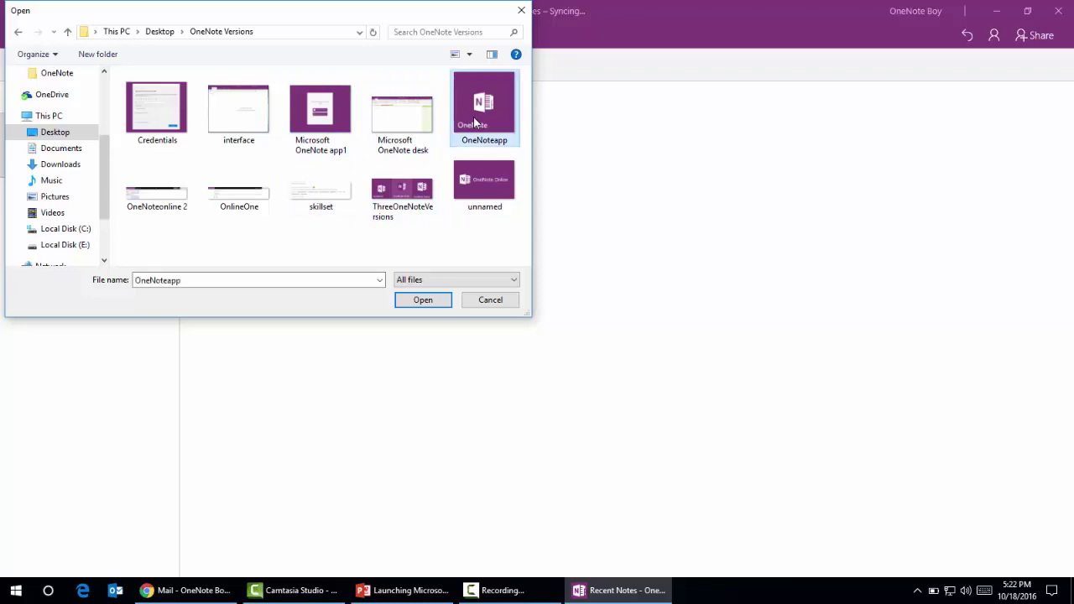
{"action": "double_click", "coordinate": [475, 124]}
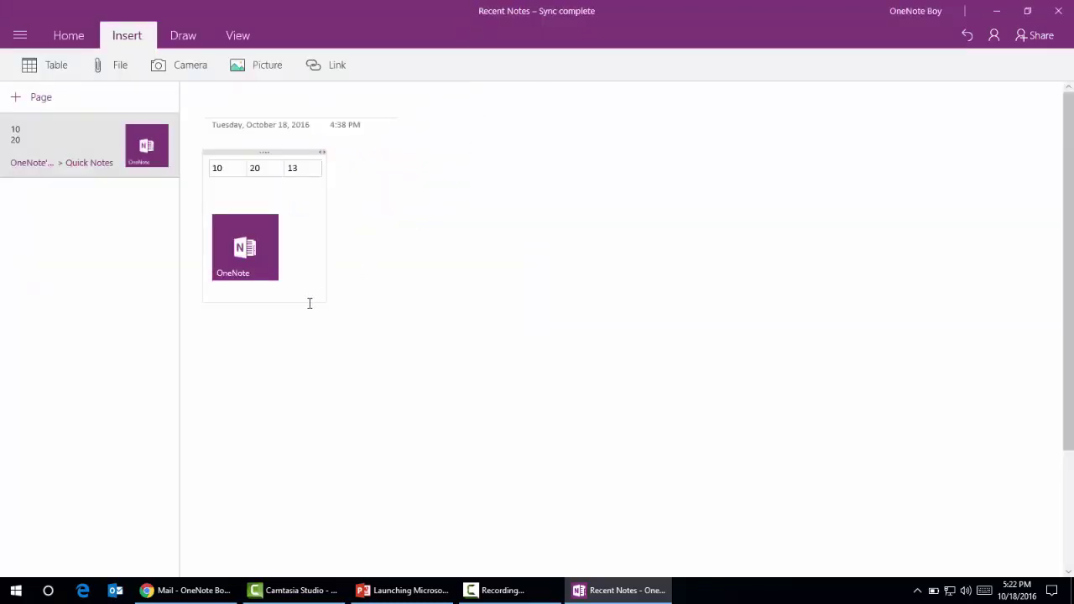
{"action": "left_click", "coordinate": [124, 67]}
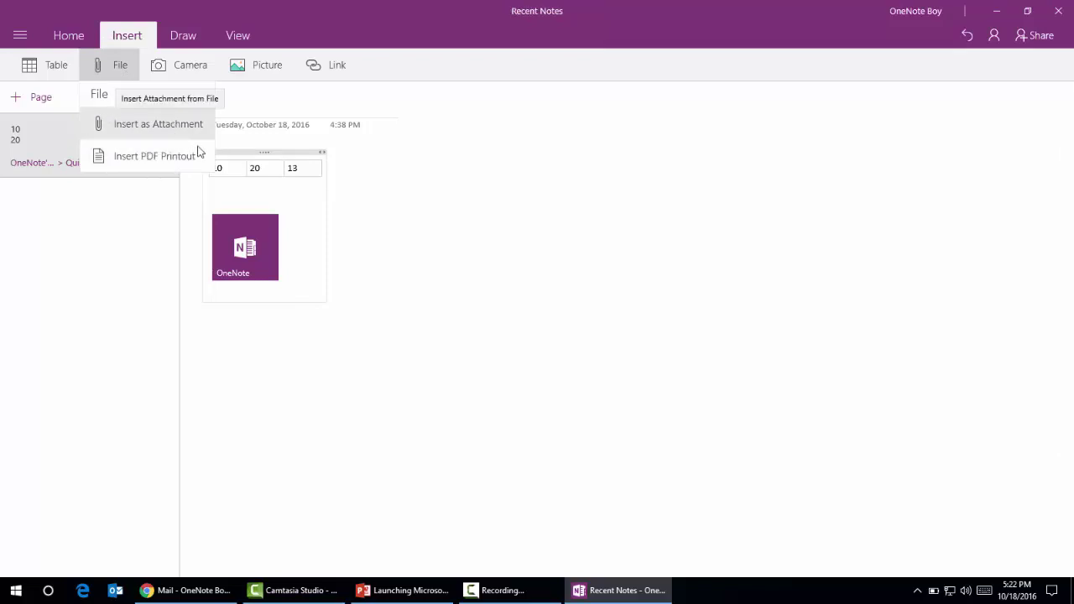
With the black pen, draw a spiral and handwrite 'Salmon' beside it
{"action": "left_click", "coordinate": [354, 266]}
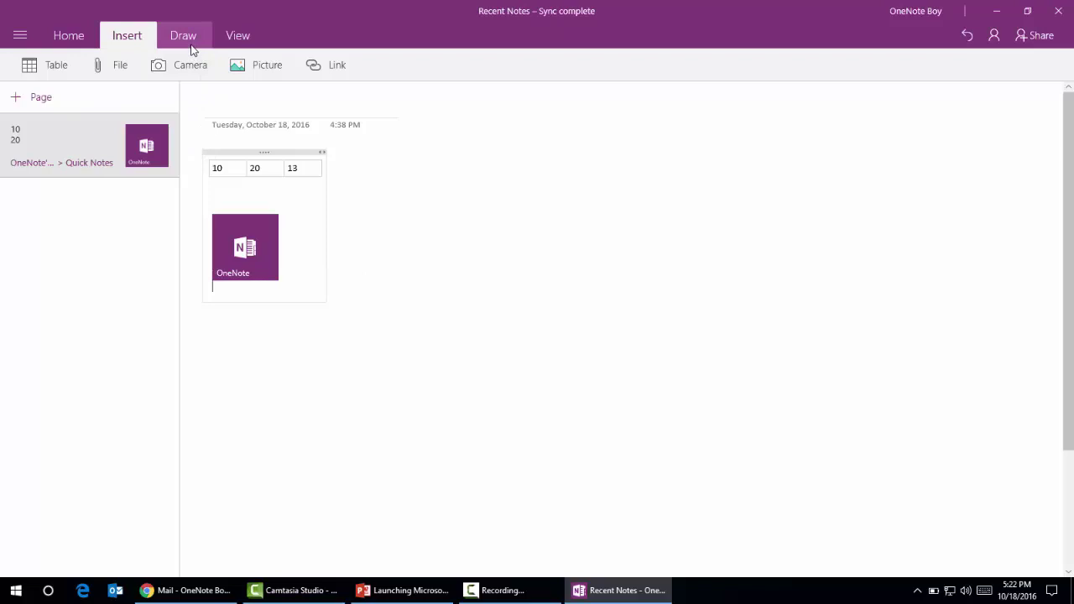
{"action": "left_click", "coordinate": [189, 38]}
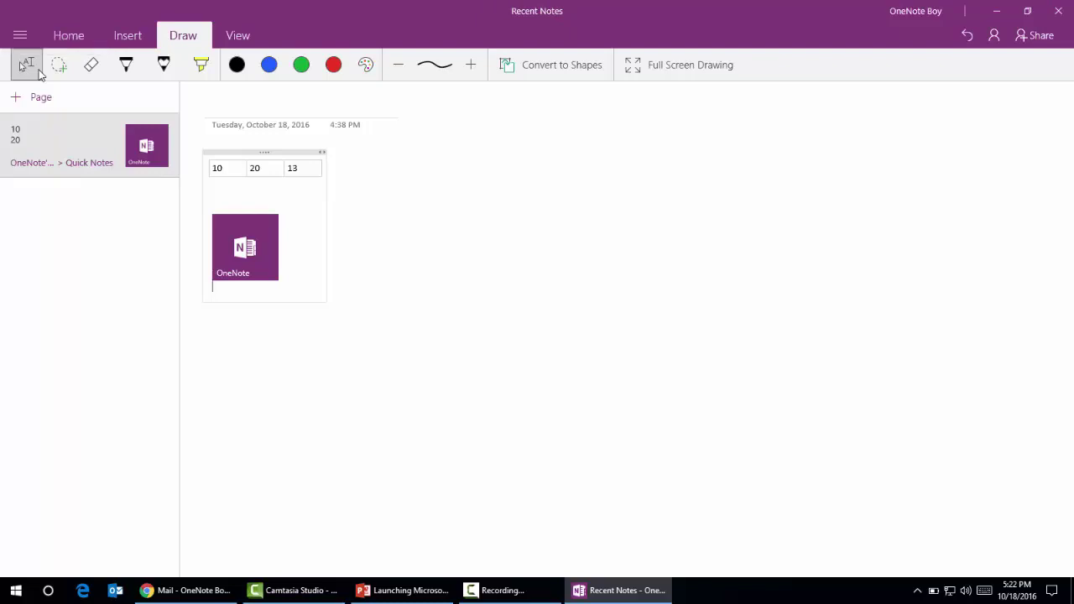
{"action": "left_click", "coordinate": [130, 68]}
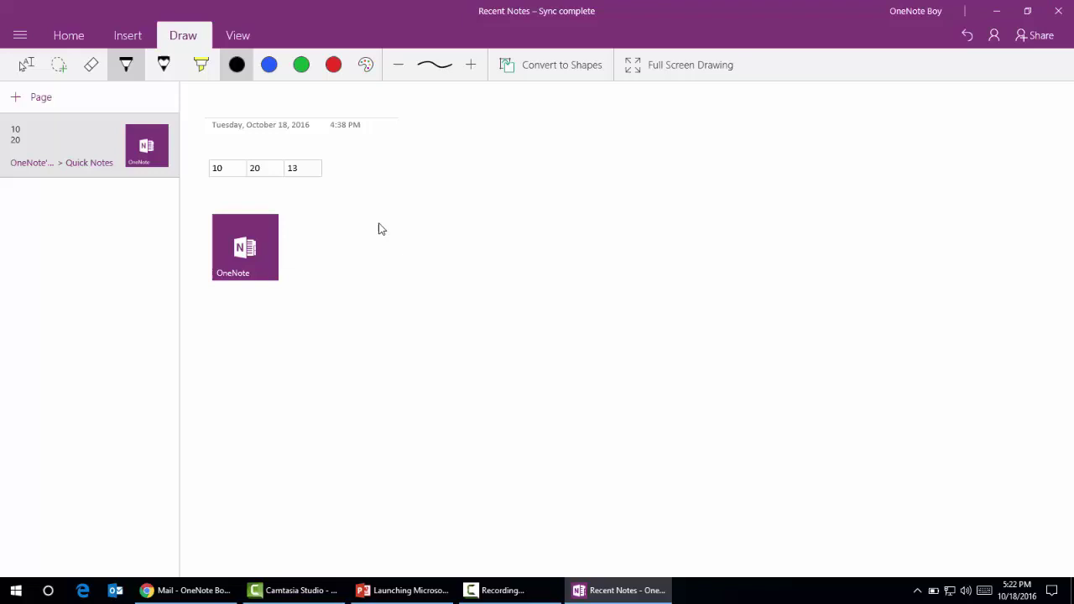
{"action": "mouse_move", "coordinate": [451, 310]}
{"action": "left_mouse_down"}
{"action": "mouse_move", "coordinate": [454, 278]}
{"action": "mouse_move", "coordinate": [554, 307]}
{"action": "mouse_move", "coordinate": [503, 364]}
{"action": "mouse_move", "coordinate": [412, 293]}
{"action": "mouse_move", "coordinate": [526, 252]}
{"action": "mouse_move", "coordinate": [578, 380]}
{"action": "mouse_move", "coordinate": [437, 373]}
{"action": "mouse_move", "coordinate": [489, 226]}
{"action": "mouse_move", "coordinate": [557, 255]}
{"action": "left_mouse_up"}
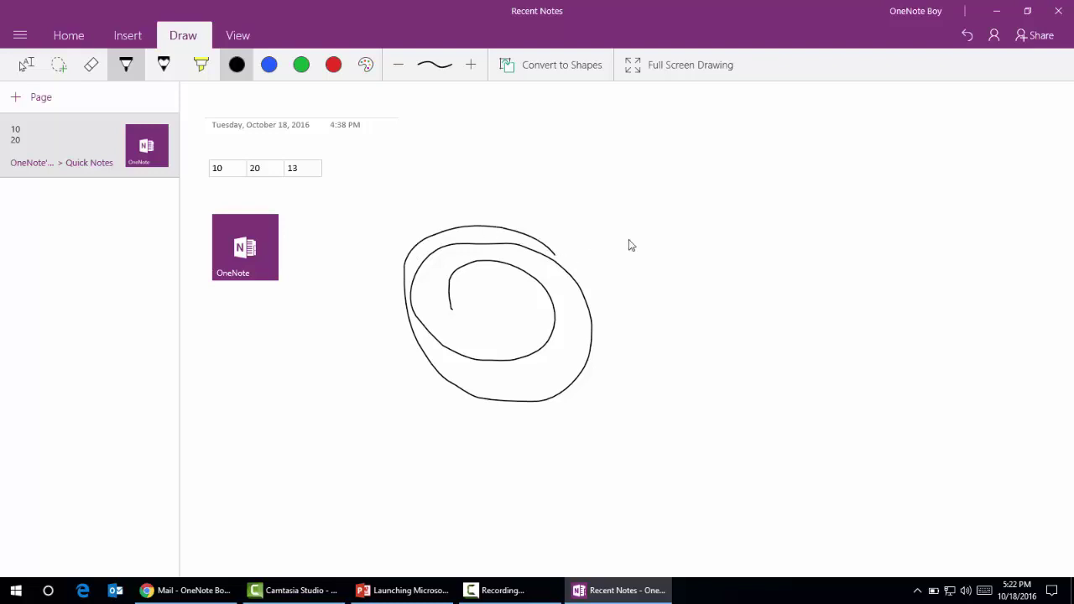
{"action": "mouse_move", "coordinate": [667, 217]}
{"action": "left_mouse_down"}
{"action": "mouse_move", "coordinate": [653, 255]}
{"action": "mouse_move", "coordinate": [630, 261]}
{"action": "mouse_move", "coordinate": [669, 261]}
{"action": "mouse_move", "coordinate": [675, 250]}
{"action": "mouse_move", "coordinate": [678, 261]}
{"action": "mouse_move", "coordinate": [695, 199]}
{"action": "mouse_move", "coordinate": [703, 252]}
{"action": "mouse_move", "coordinate": [792, 240]}
{"action": "left_mouse_up"}
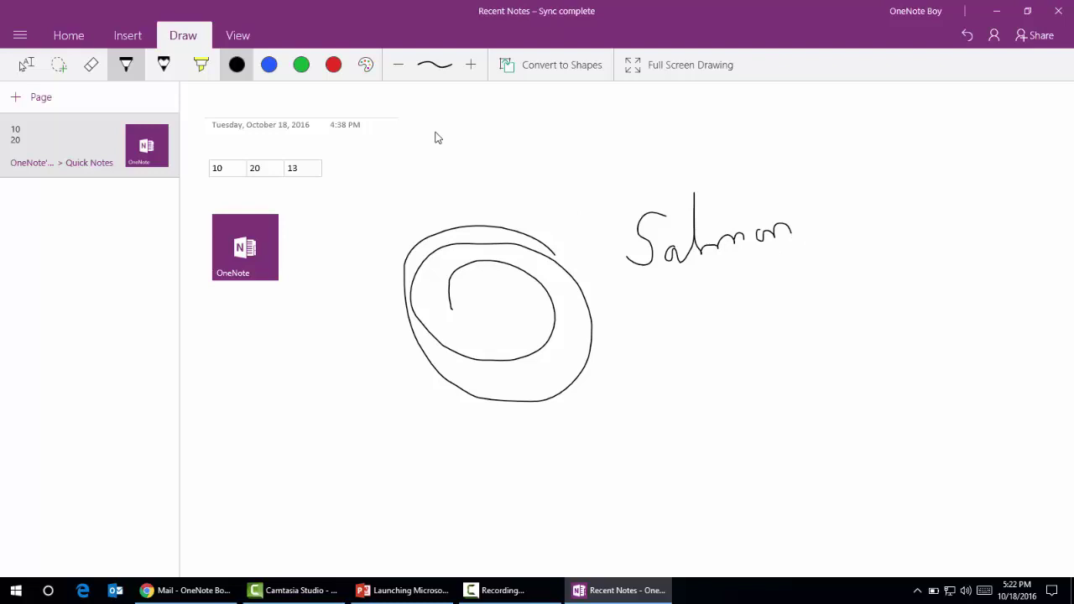
Handwrite 'Onenote' in blue ink below the word
{"action": "left_click", "coordinate": [268, 65]}
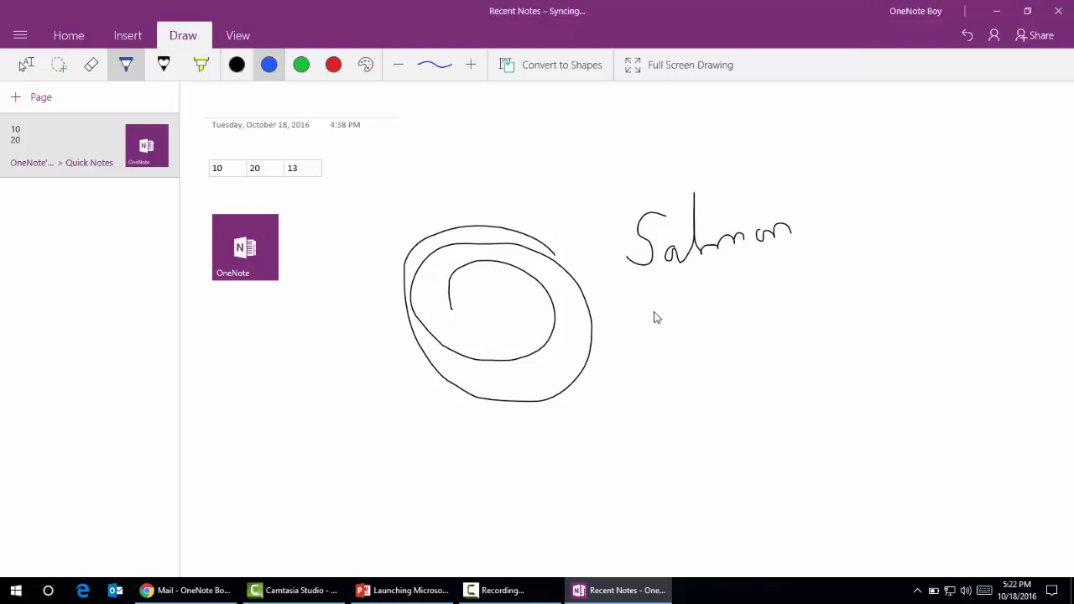
{"action": "mouse_move", "coordinate": [652, 315]}
{"action": "left_mouse_down"}
{"action": "mouse_move", "coordinate": [664, 367]}
{"action": "mouse_move", "coordinate": [687, 323]}
{"action": "mouse_move", "coordinate": [657, 315]}
{"action": "mouse_move", "coordinate": [714, 348]}
{"action": "mouse_move", "coordinate": [826, 327]}
{"action": "mouse_move", "coordinate": [816, 310]}
{"action": "mouse_move", "coordinate": [808, 325]}
{"action": "mouse_move", "coordinate": [864, 304]}
{"action": "mouse_move", "coordinate": [859, 323]}
{"action": "left_mouse_up"}
{"action": "left_click", "coordinate": [839, 332]}
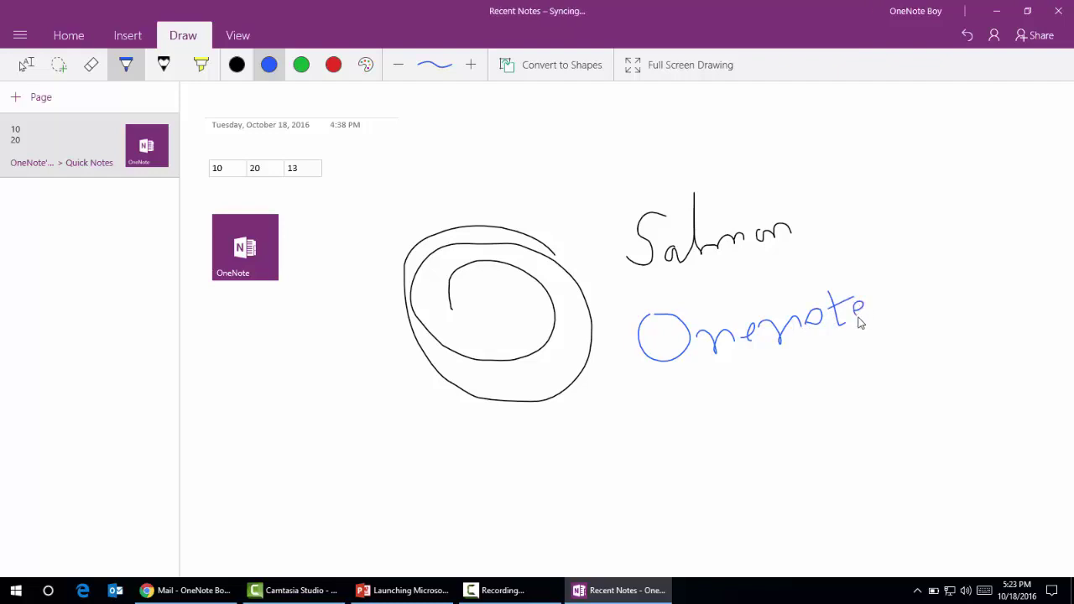
Review the sync options and signed-in account in Settings, then close OneNote
{"action": "left_click", "coordinate": [21, 39]}
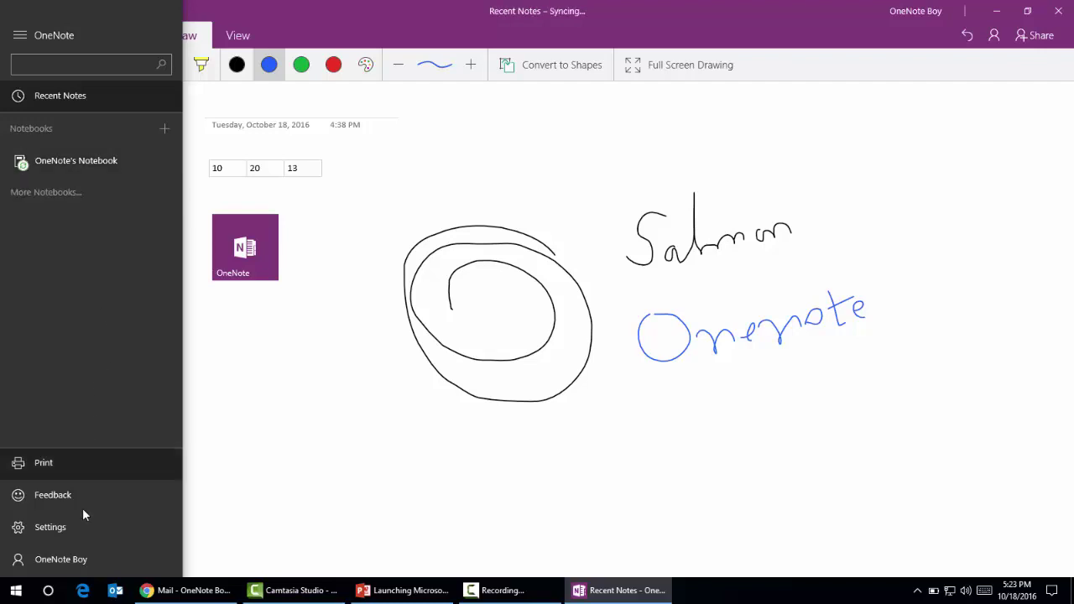
{"action": "left_click", "coordinate": [50, 527]}
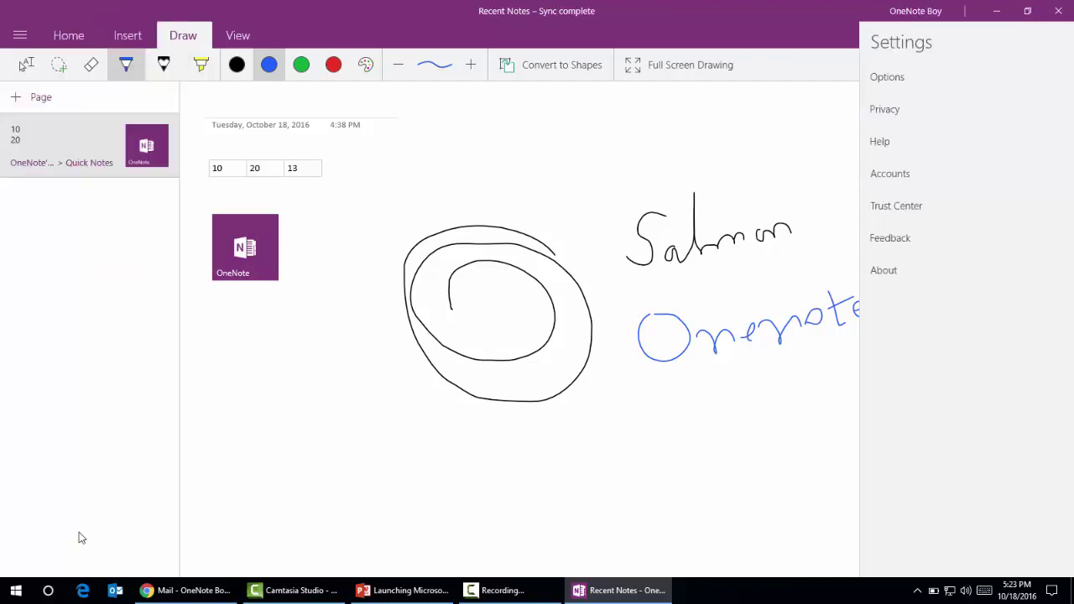
{"action": "left_click", "coordinate": [889, 84]}
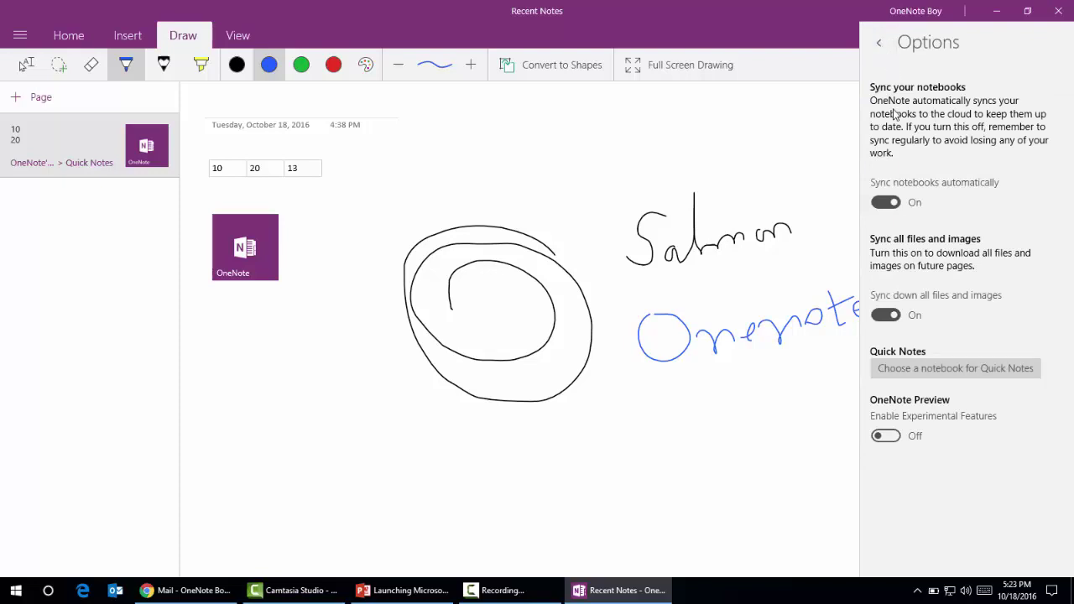
{"action": "left_click", "coordinate": [878, 43]}
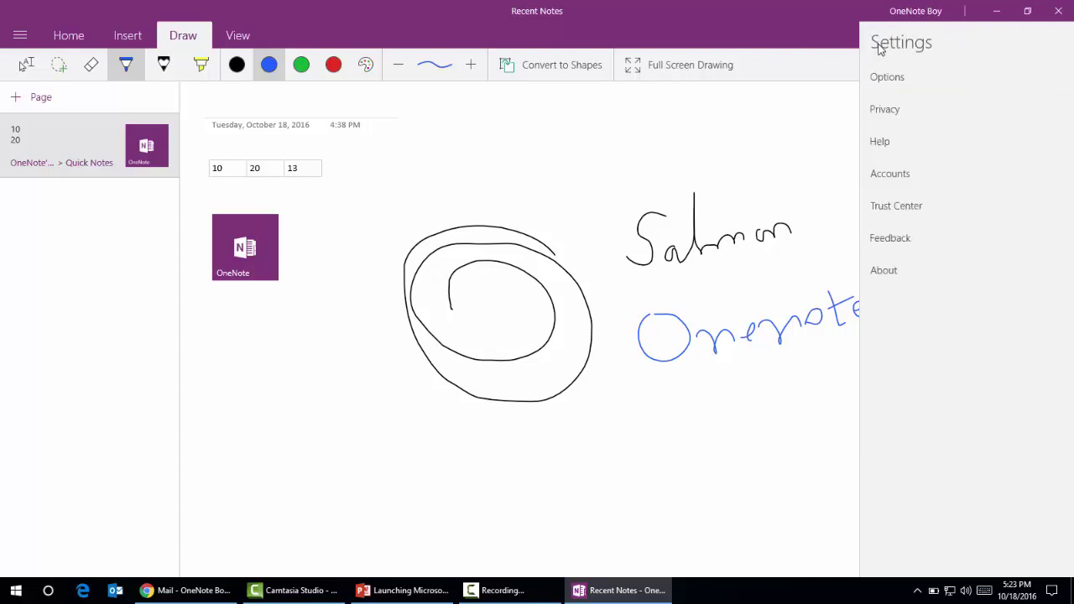
{"action": "left_click", "coordinate": [927, 175]}
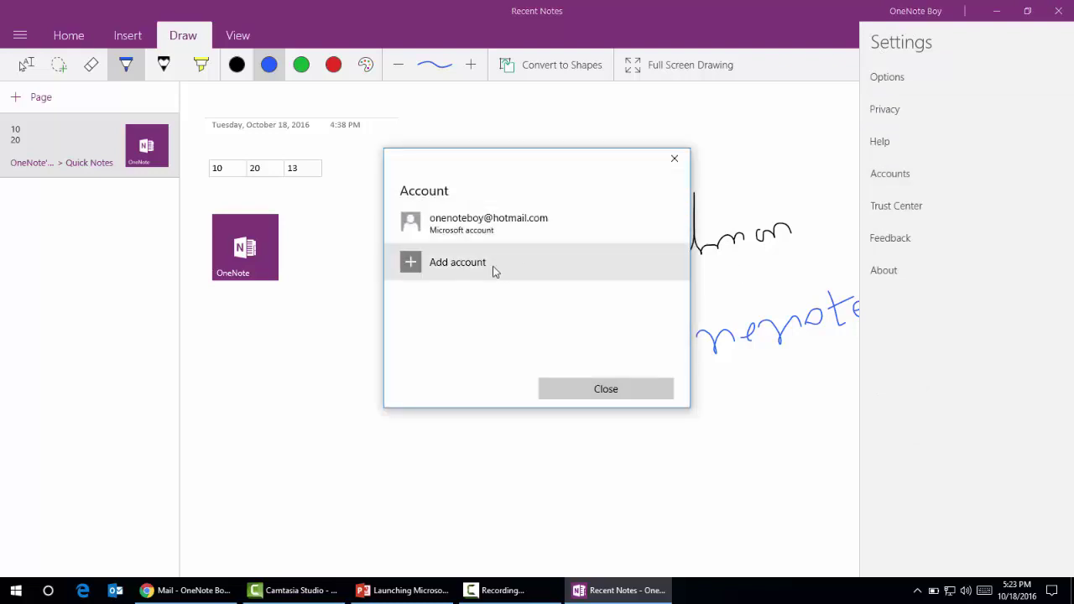
{"action": "left_click", "coordinate": [675, 160]}
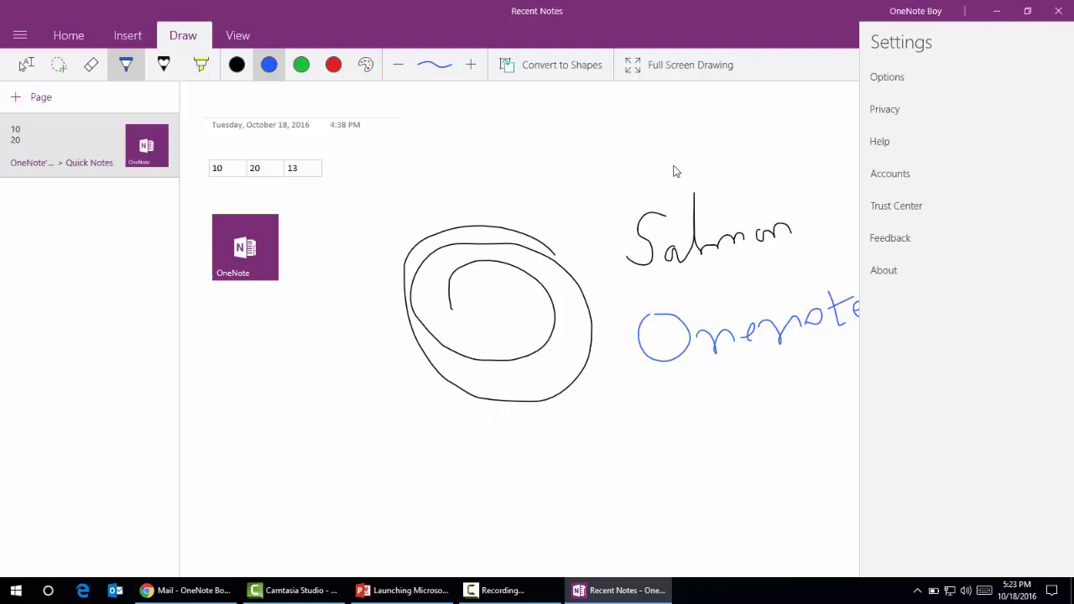
{"action": "left_click", "coordinate": [1062, 10]}
Restore PowerPoint and go to slide 4, 'Microsoft OneNote Online'
{"action": "left_click", "coordinate": [412, 581]}
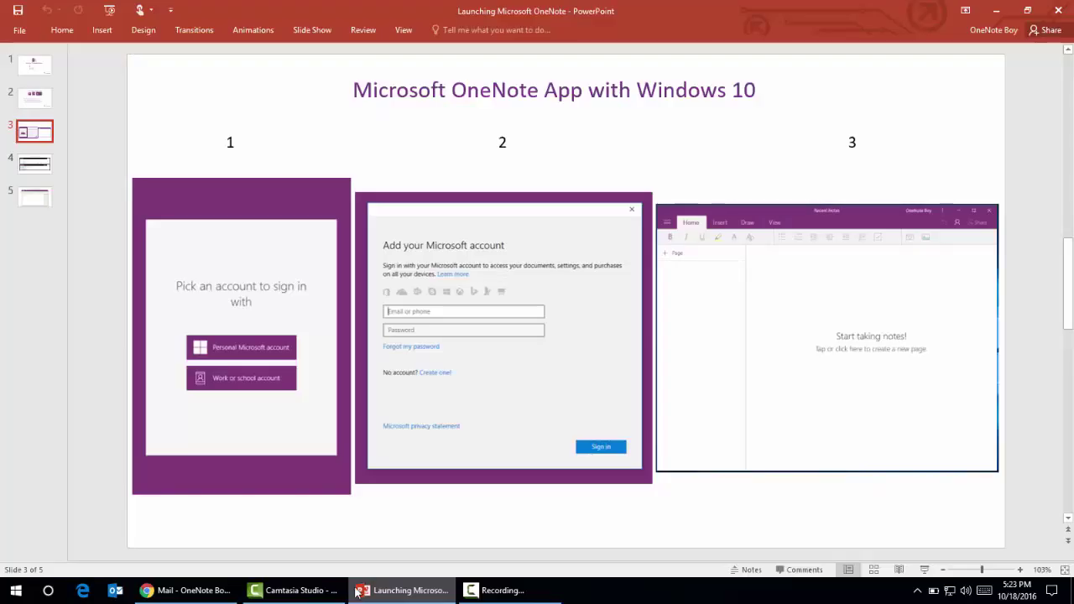
{"action": "left_click", "coordinate": [47, 171]}
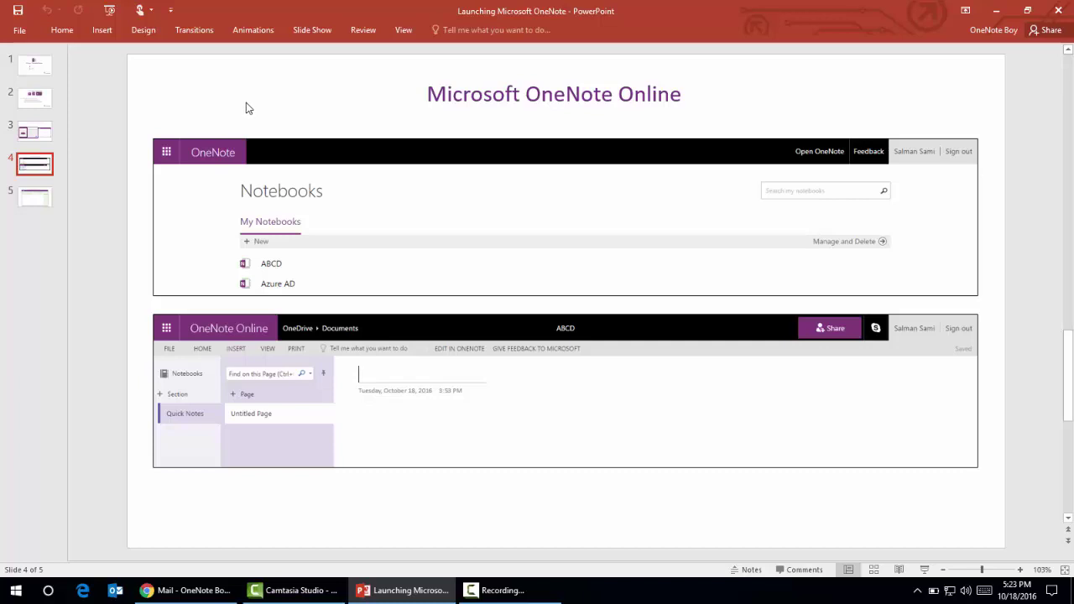
Minimize PowerPoint and bring up the Outlook Mail Inbox in Chrome
{"action": "left_click", "coordinate": [405, 590]}
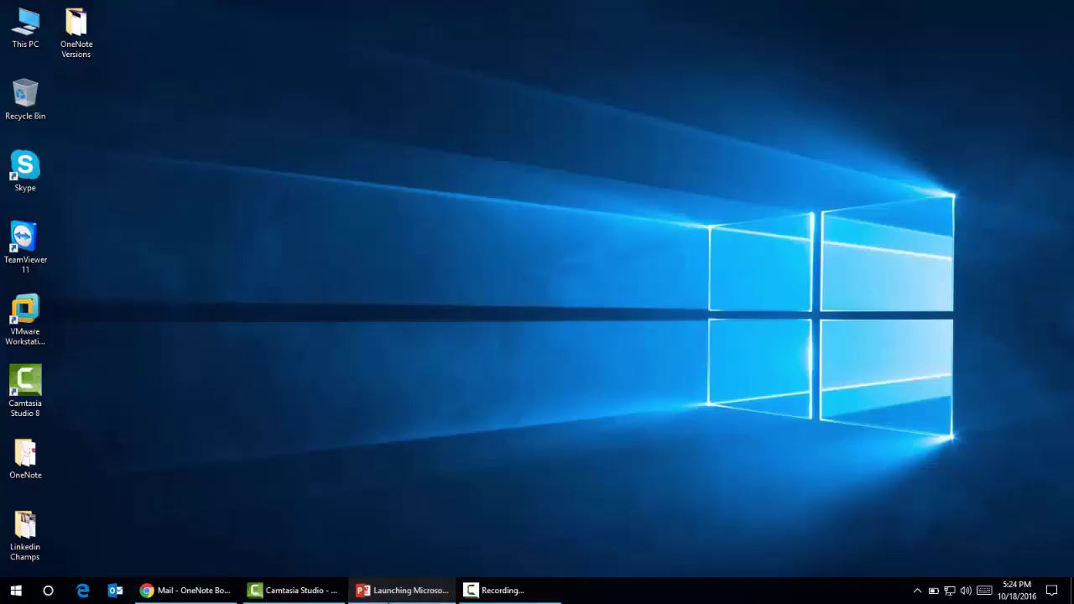
{"action": "left_click", "coordinate": [204, 592]}
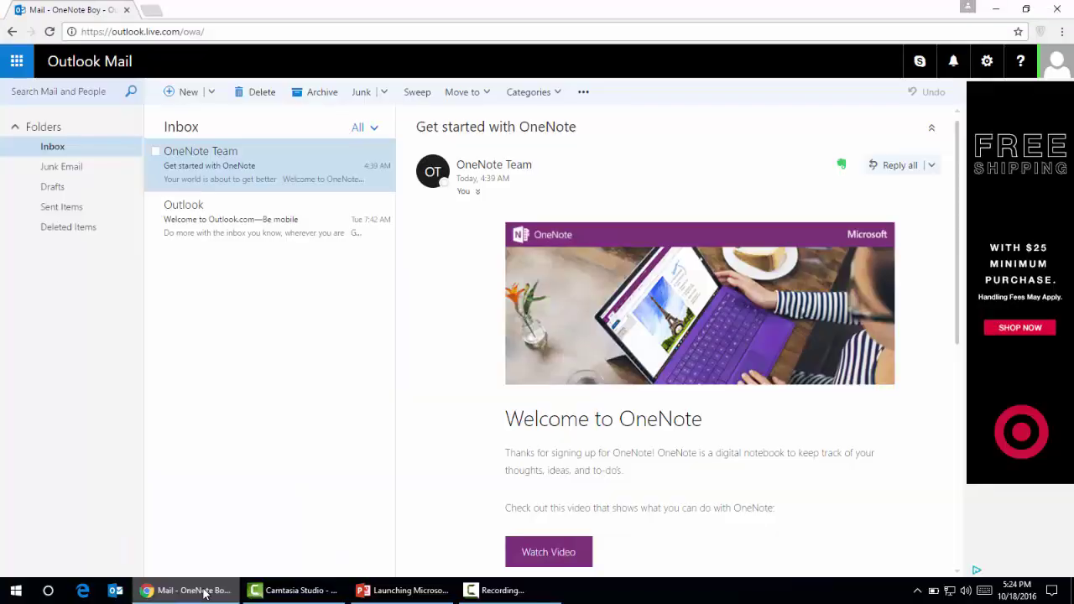
Open the Office app launcher in Outlook Mail to reach OneNote Online
{"action": "left_click", "coordinate": [17, 62]}
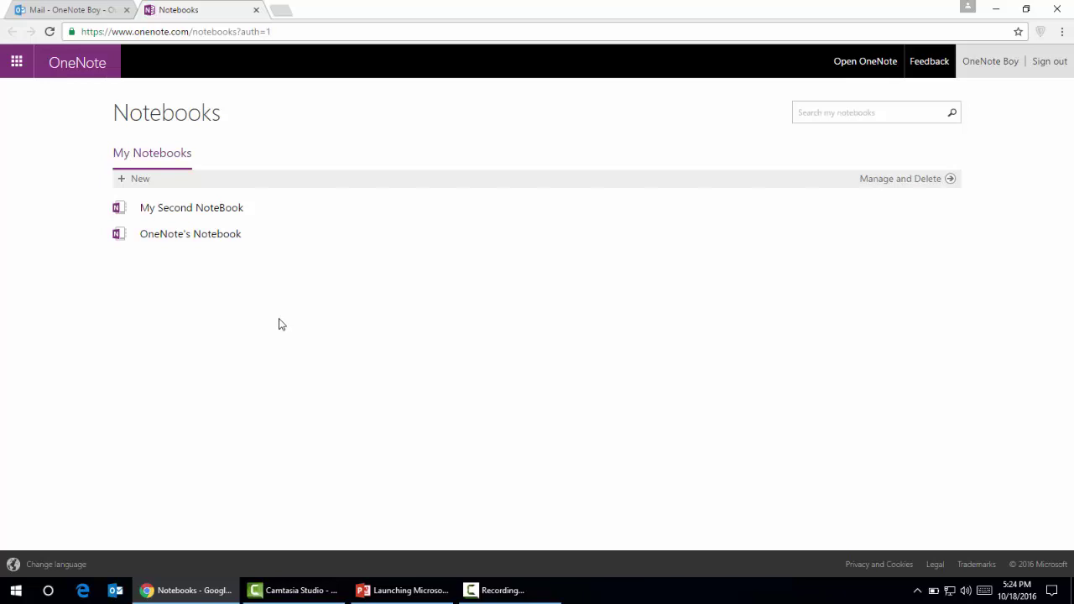
Create a new OneNote Online notebook named 'Online Version'
{"action": "left_click", "coordinate": [143, 179]}
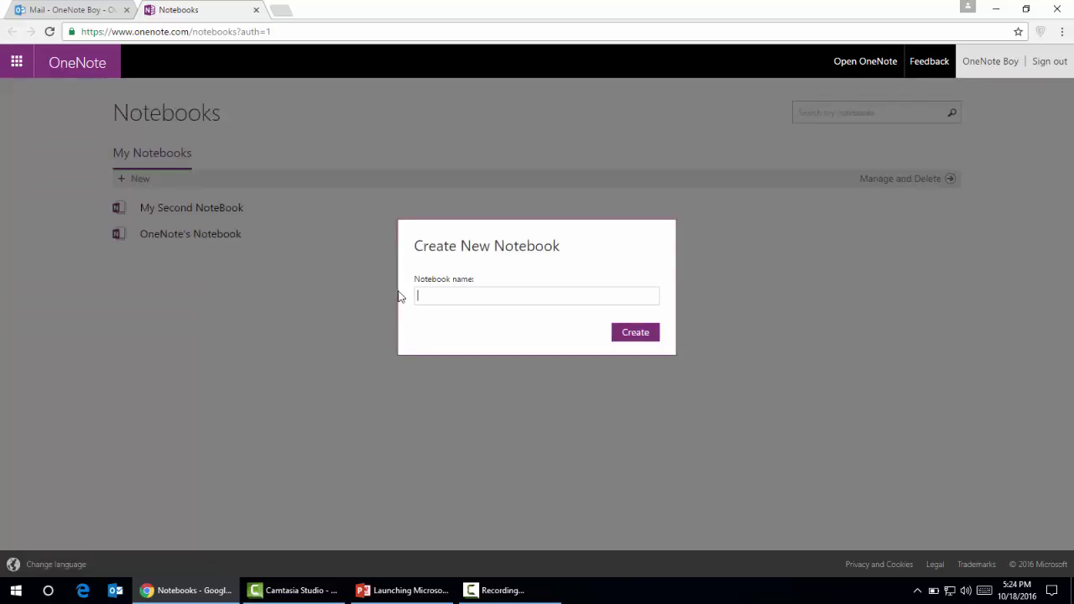
{"action": "type", "text": "Ve"}
{"action": "key", "text": "BackSpace"}
{"action": "key", "text": "BackSpace"}
{"action": "type", "text": "Onlinne Version"}
{"action": "left_click", "coordinate": [638, 333]}
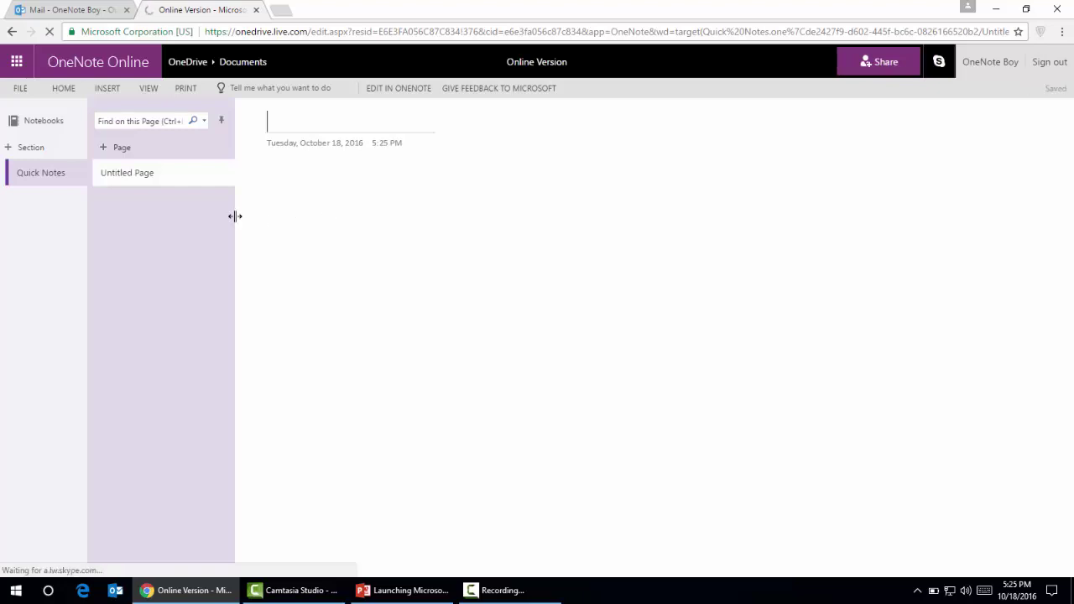
Add two pages to Quick Notes titled 'My First Pages' and '3 Pages'
{"action": "left_click", "coordinate": [130, 148]}
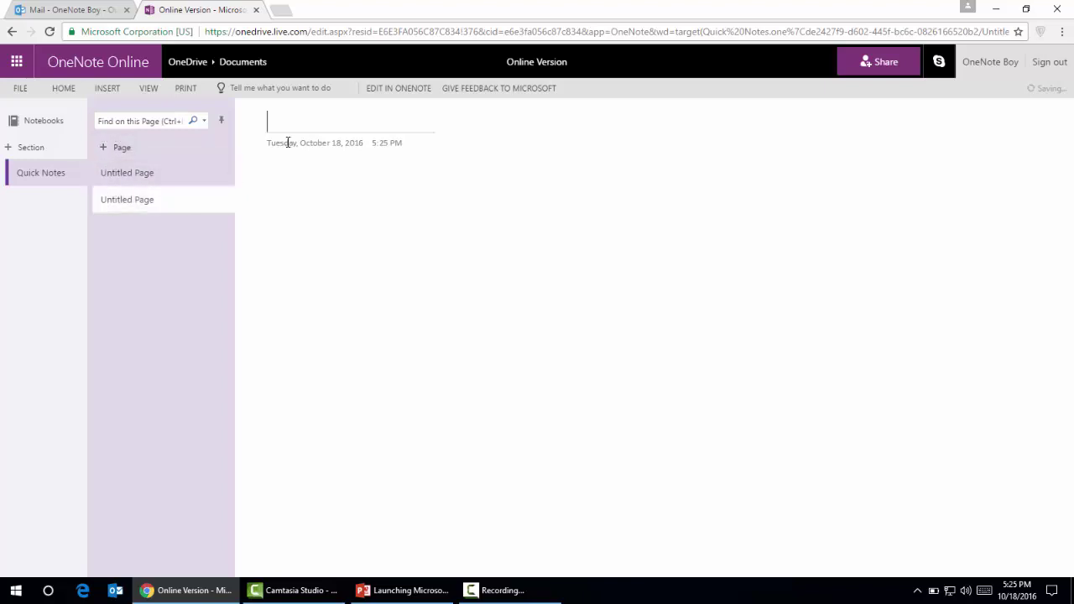
{"action": "type", "text": "My F"}
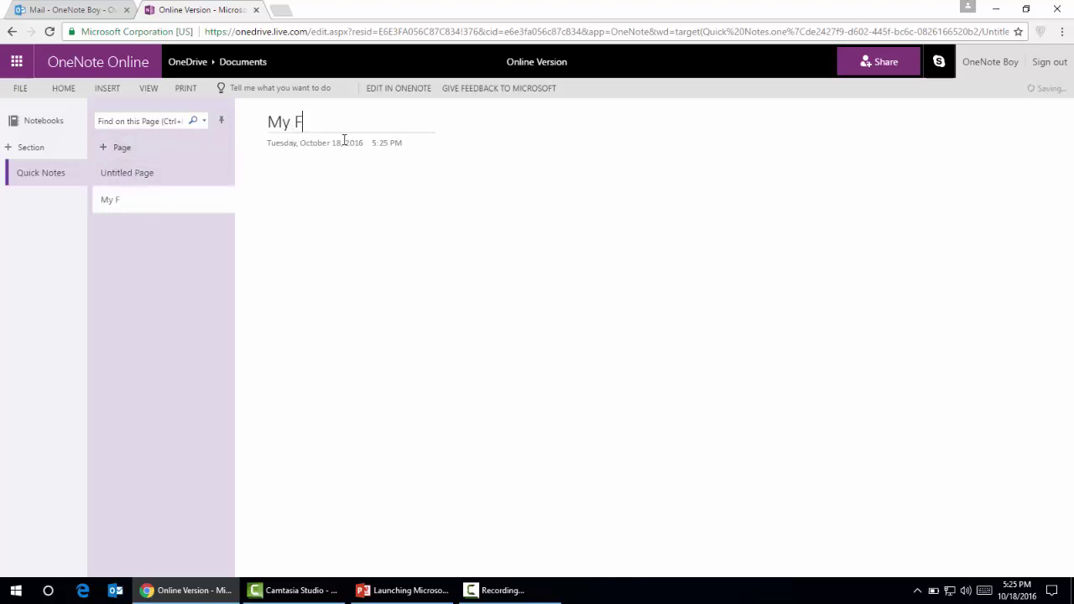
{"action": "type", "text": "irst Pages"}
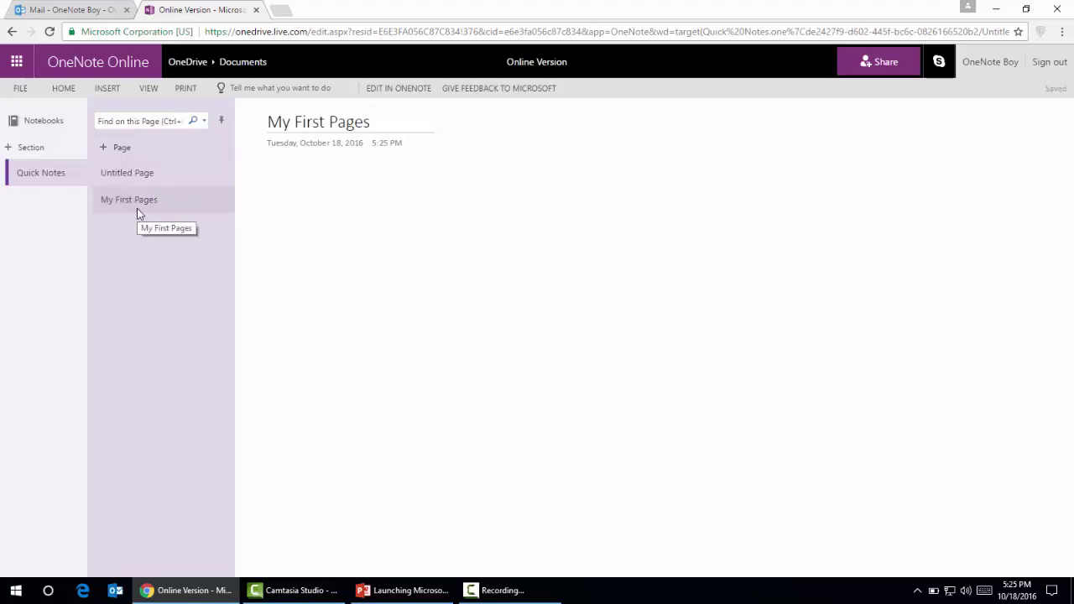
{"action": "left_click", "coordinate": [138, 151]}
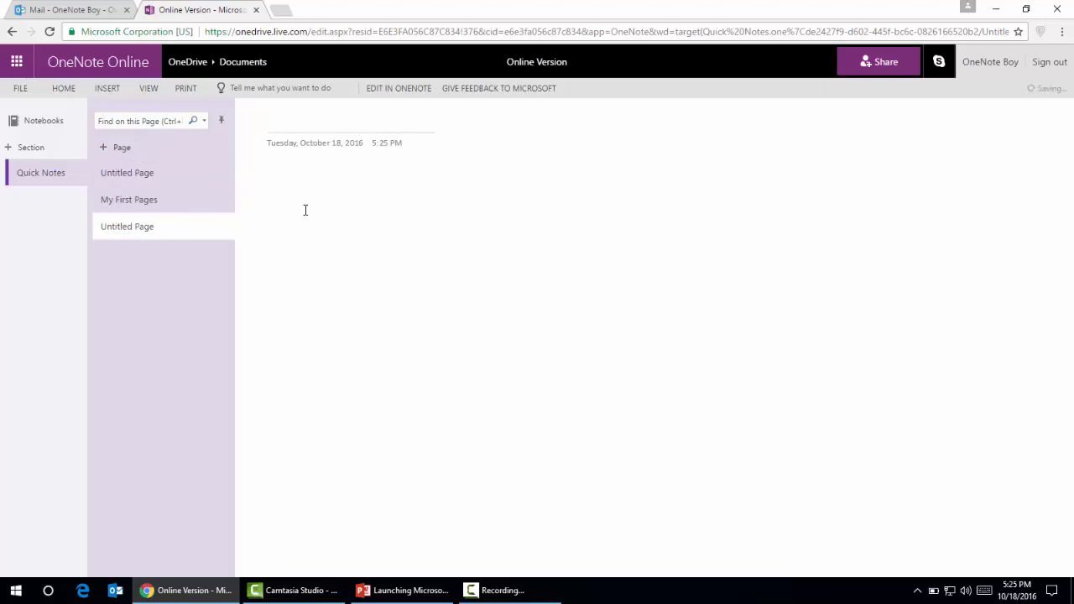
{"action": "type", "text": "3 Pages"}
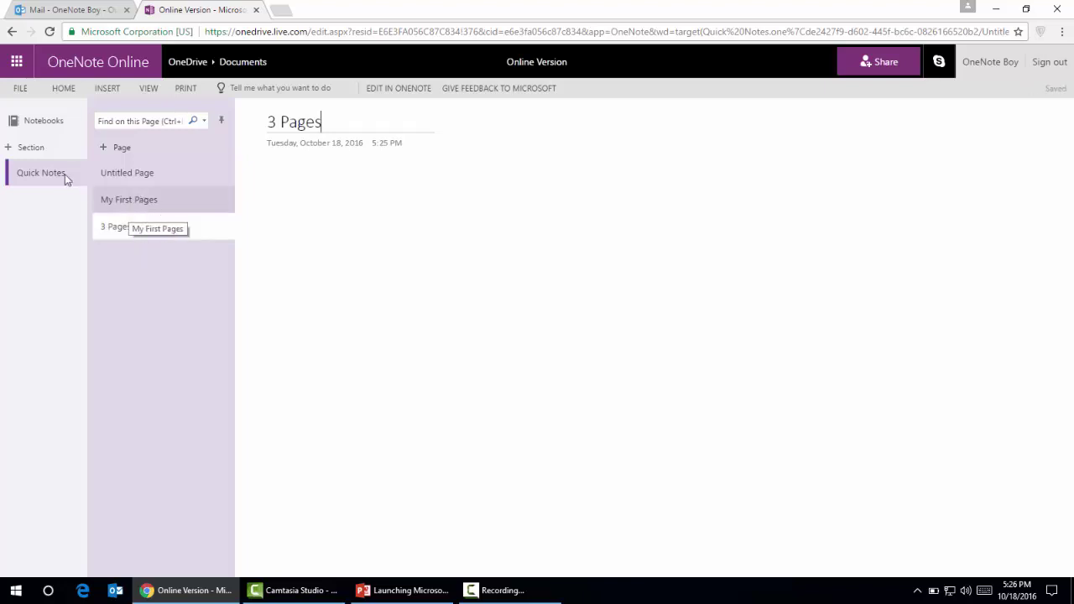
Create a new section named 'My Second Section'
{"action": "left_click", "coordinate": [41, 153]}
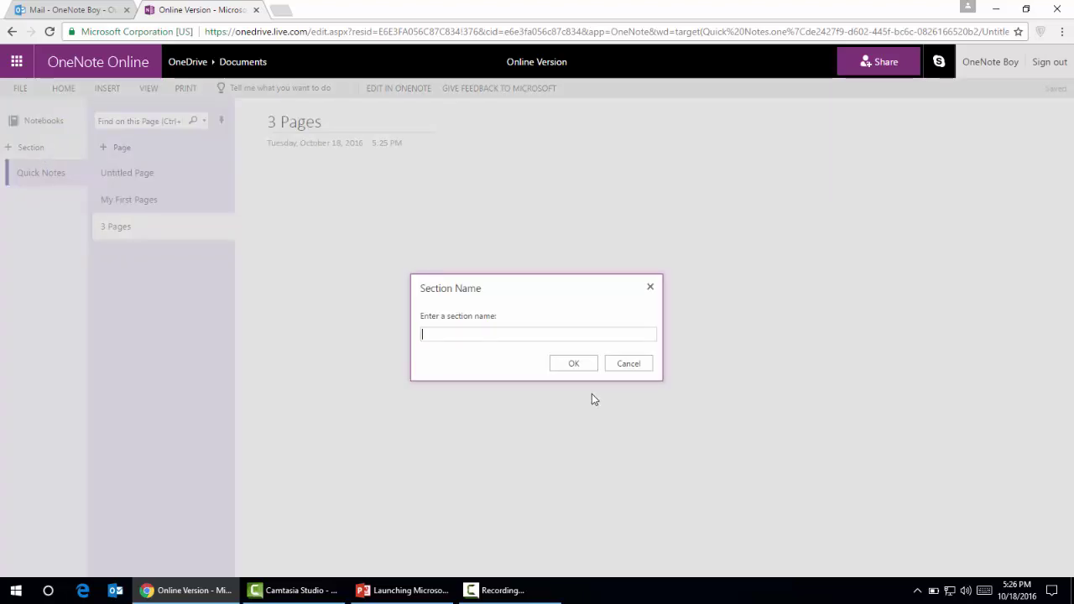
{"action": "type", "text": "My Second Section"}
{"action": "left_click", "coordinate": [572, 366]}
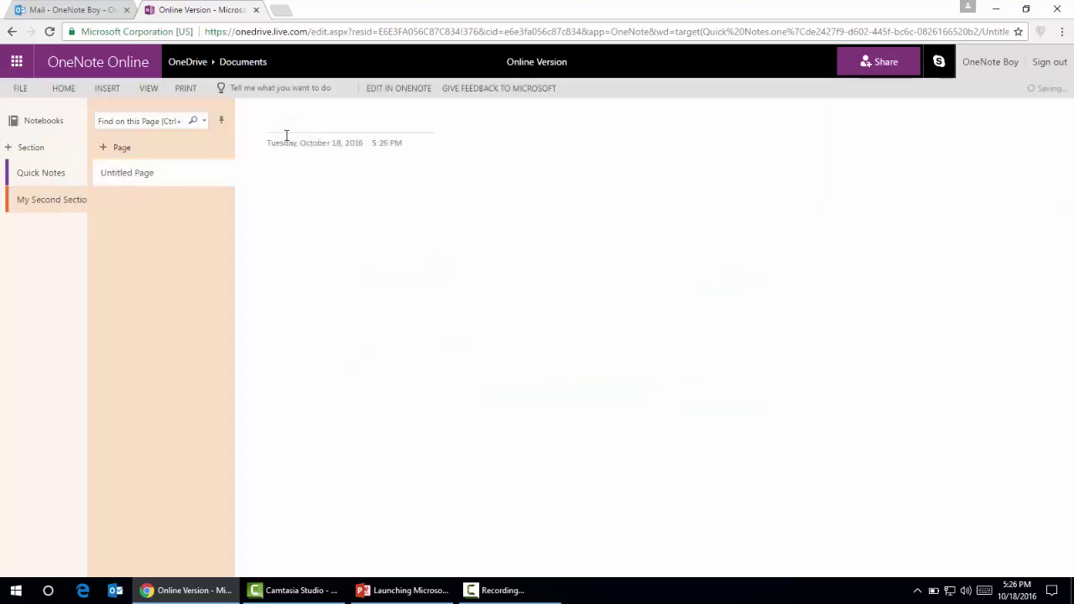
Title the section's first page 'page 1' and add a second page titled 'page 2'
{"action": "type", "text": "page 1"}
{"action": "key", "text": "Return"}
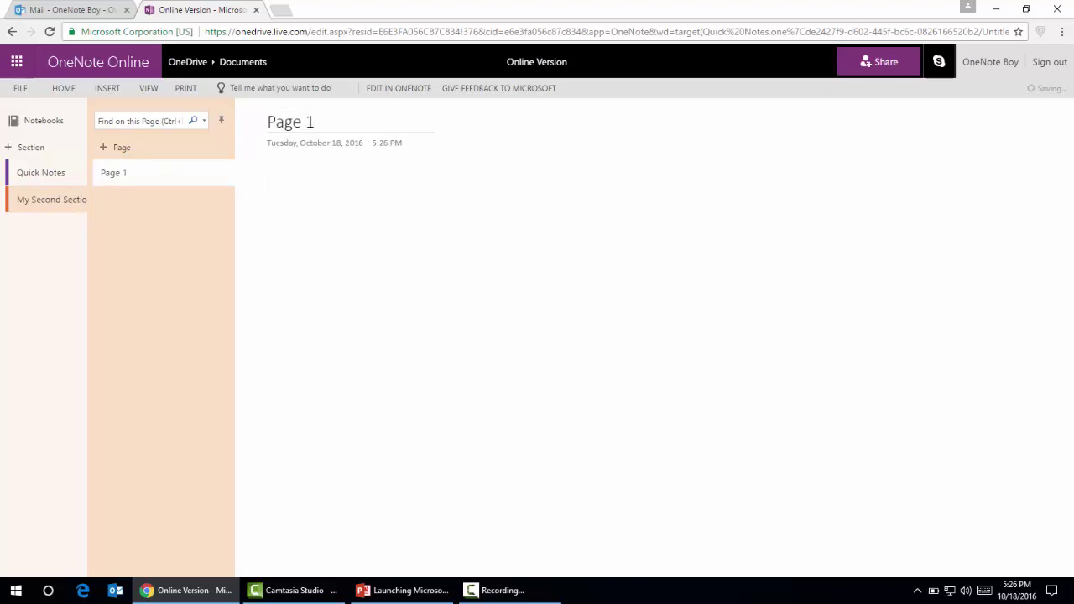
{"action": "left_click", "coordinate": [144, 151]}
{"action": "type", "text": "page 2"}
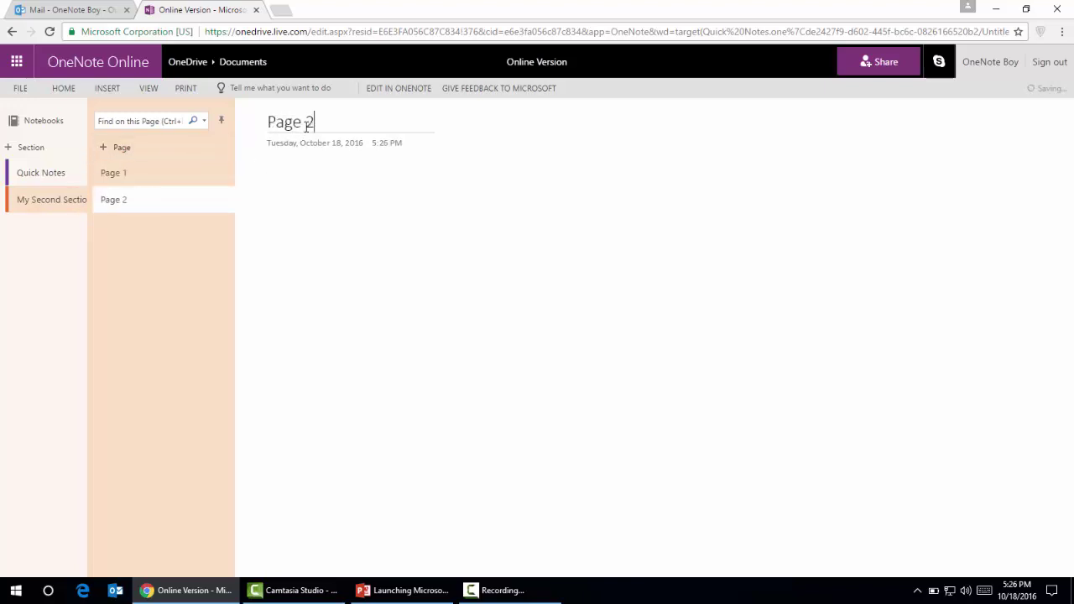
{"action": "key", "text": "Return"}
Look through the FILE, HOME and INSERT ribbons and the Symbol list, then open Page 2's print preview
{"action": "left_click", "coordinate": [26, 91]}
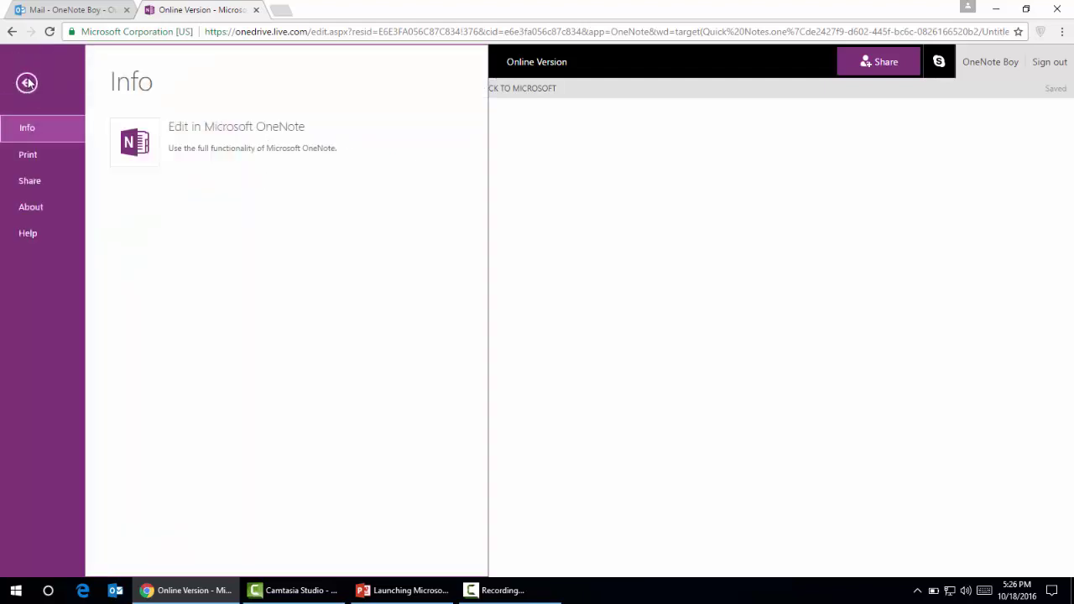
{"action": "left_click", "coordinate": [27, 82]}
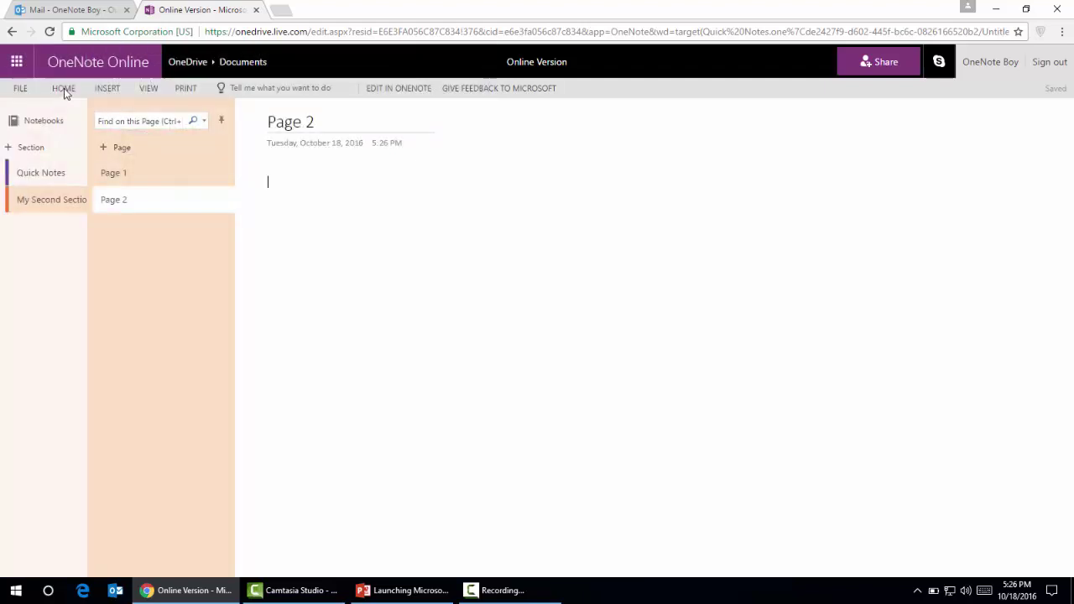
{"action": "left_click", "coordinate": [64, 89]}
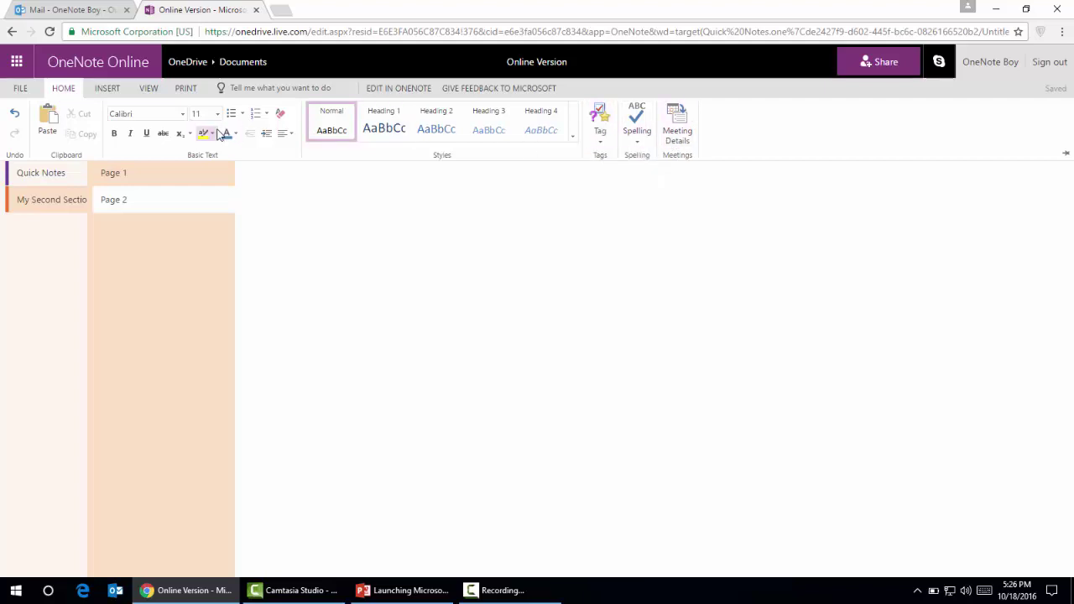
{"action": "left_click", "coordinate": [112, 90]}
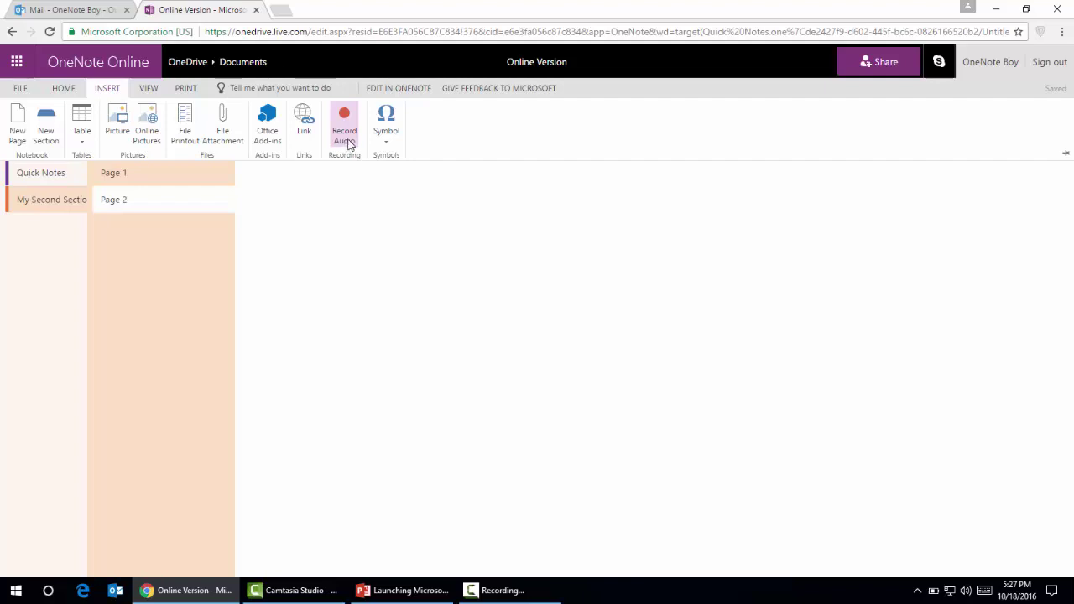
{"action": "left_click", "coordinate": [383, 141]}
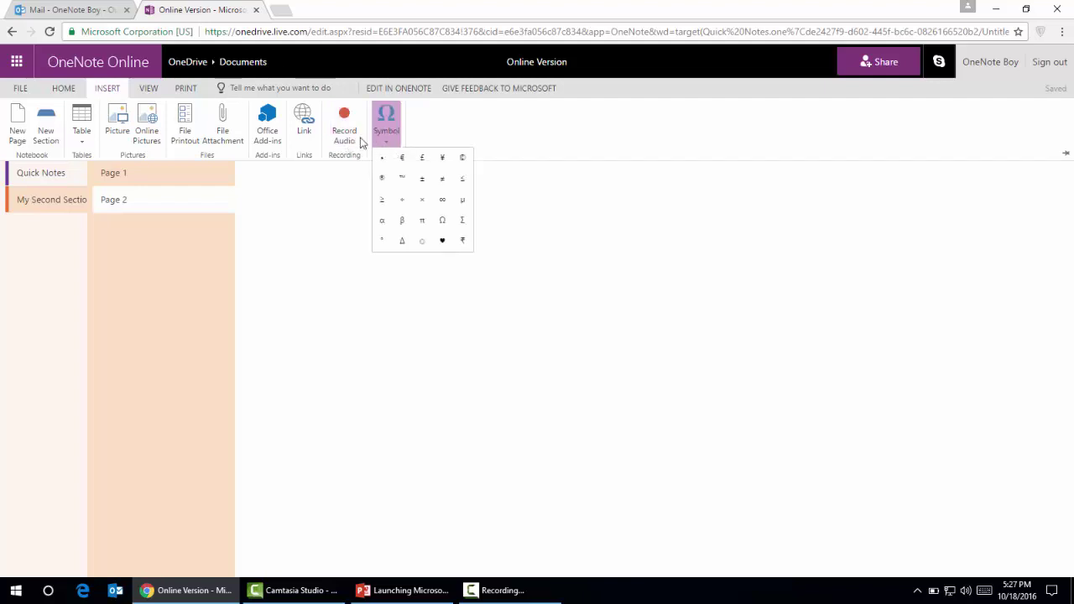
{"action": "left_click", "coordinate": [190, 91]}
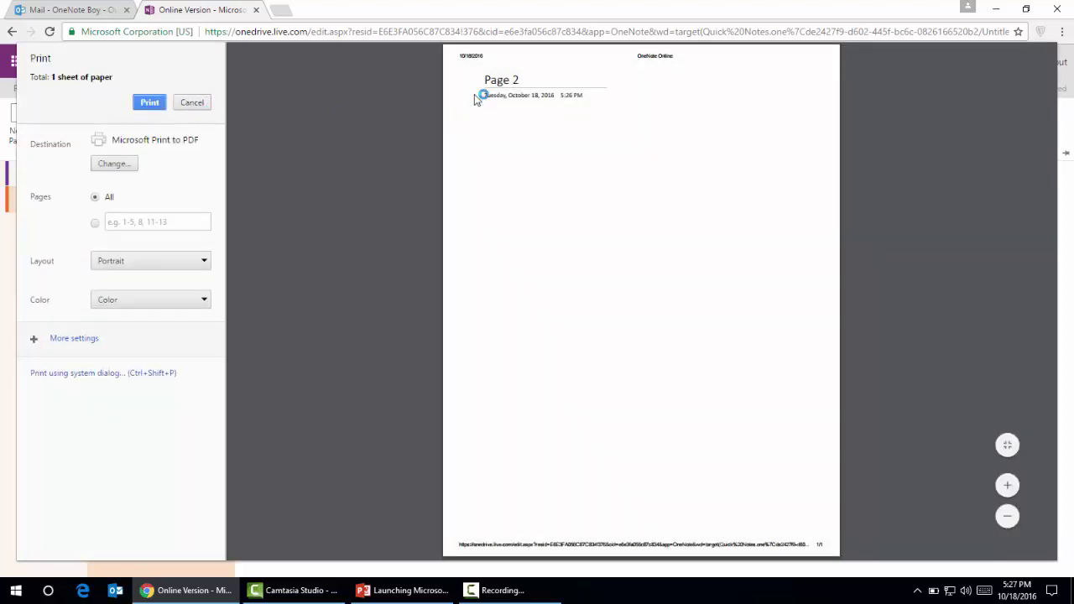
Cancel the print preview, then view and close the Share invitation panel
{"action": "left_click", "coordinate": [206, 103]}
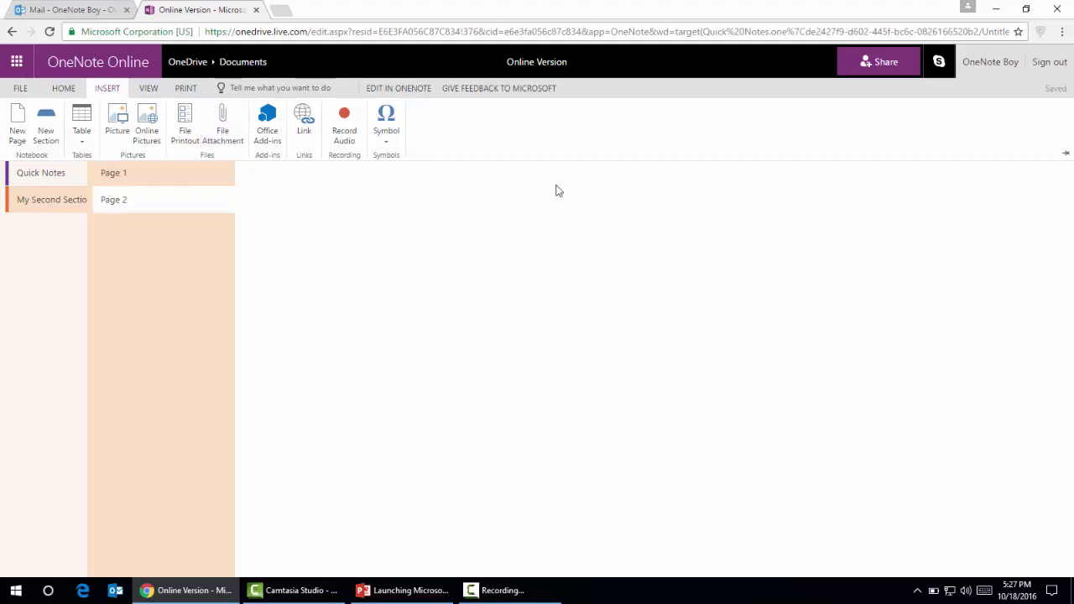
{"action": "left_click", "coordinate": [873, 63]}
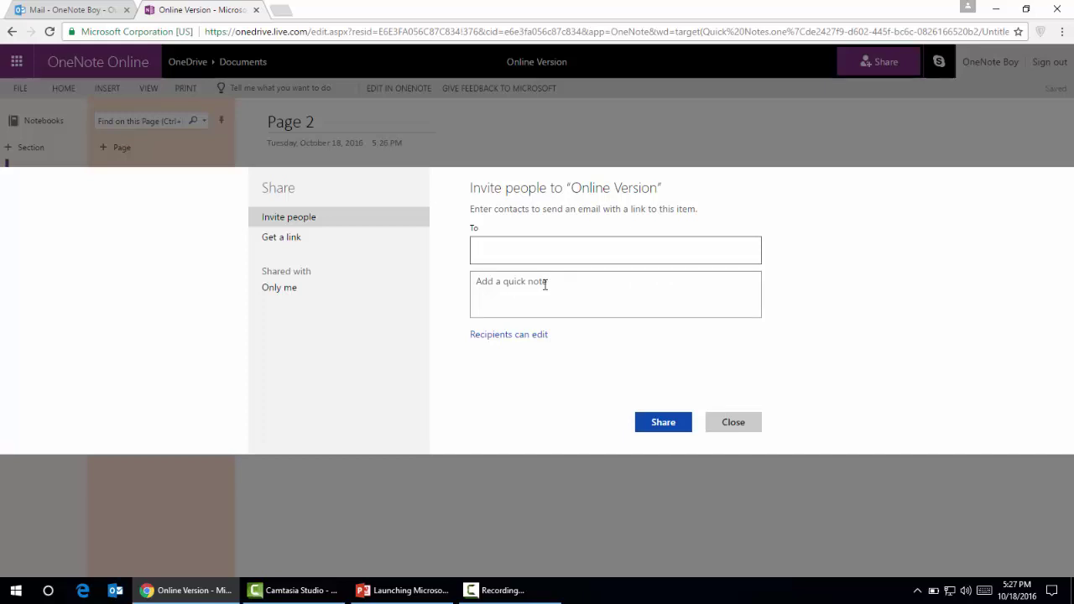
{"action": "left_click", "coordinate": [738, 421]}
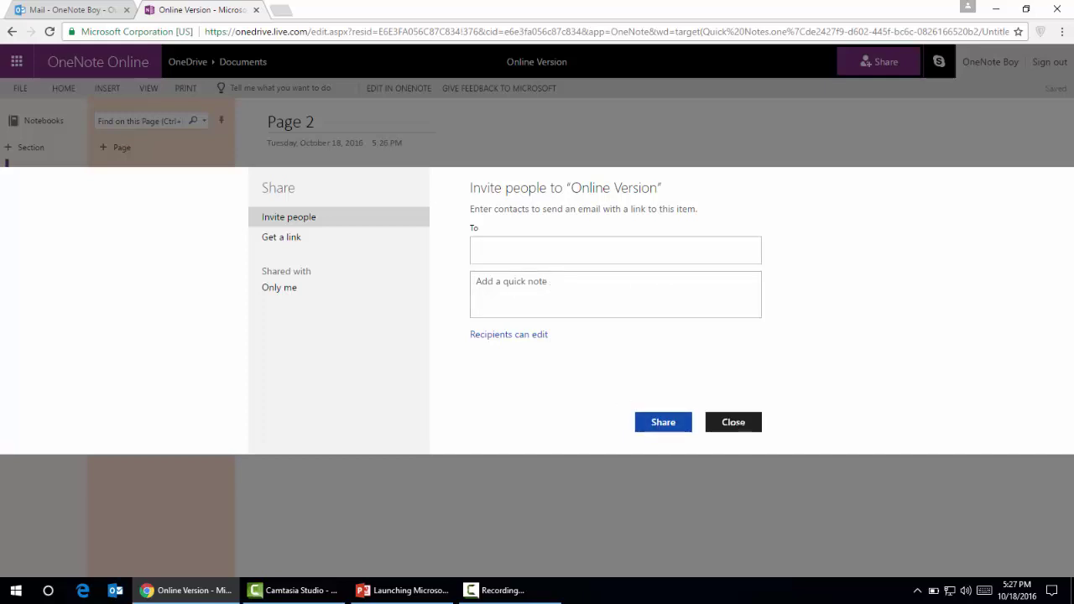
Close the OneNote Online tab and show PowerPoint slide 5, 'Microsoft OneNote Desktop 2016'
{"action": "left_click", "coordinate": [256, 10]}
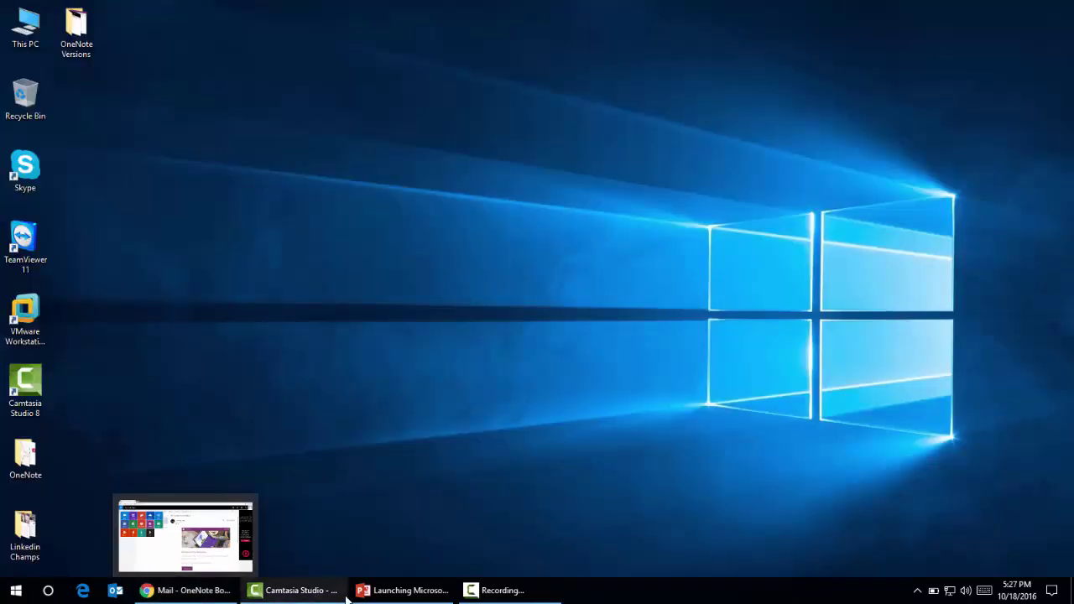
{"action": "left_click", "coordinate": [337, 555]}
{"action": "left_click", "coordinate": [42, 199]}
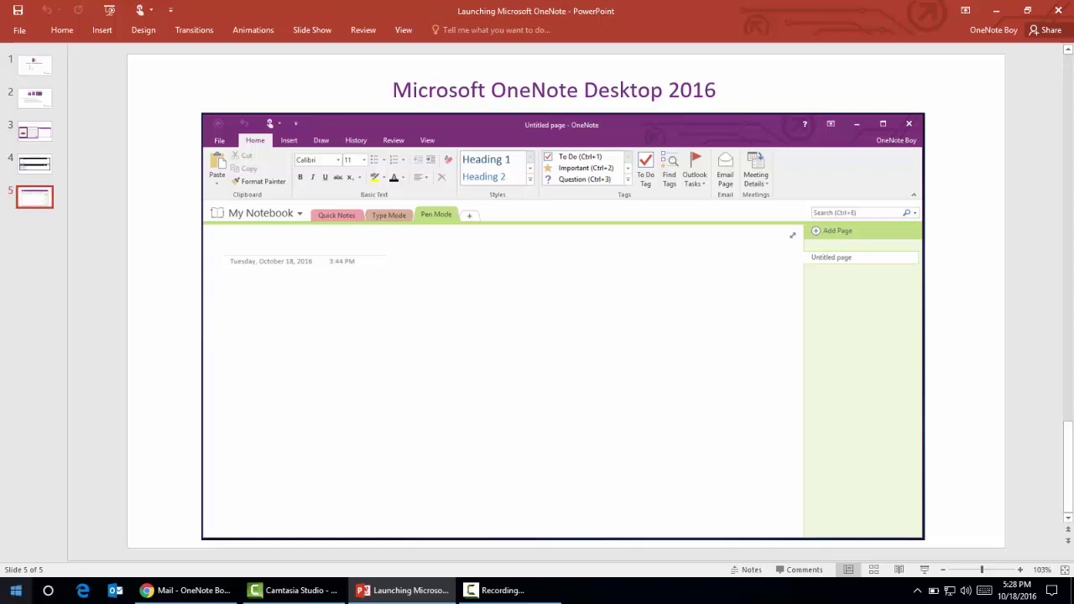
Launch OneNote 2016 from the Start menu
{"action": "left_click", "coordinate": [15, 590]}
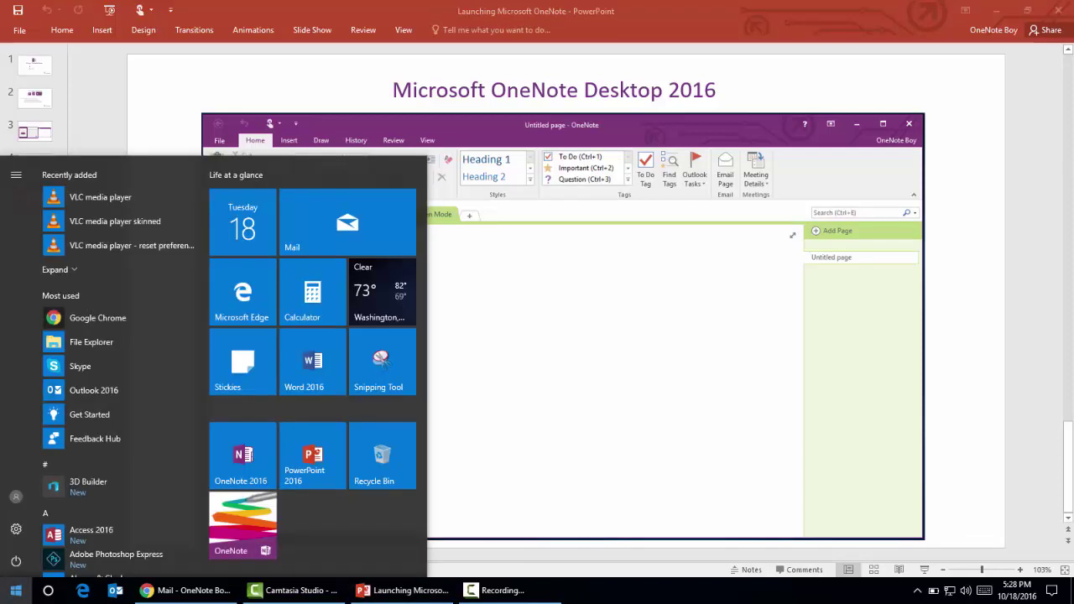
{"action": "left_click", "coordinate": [259, 471]}
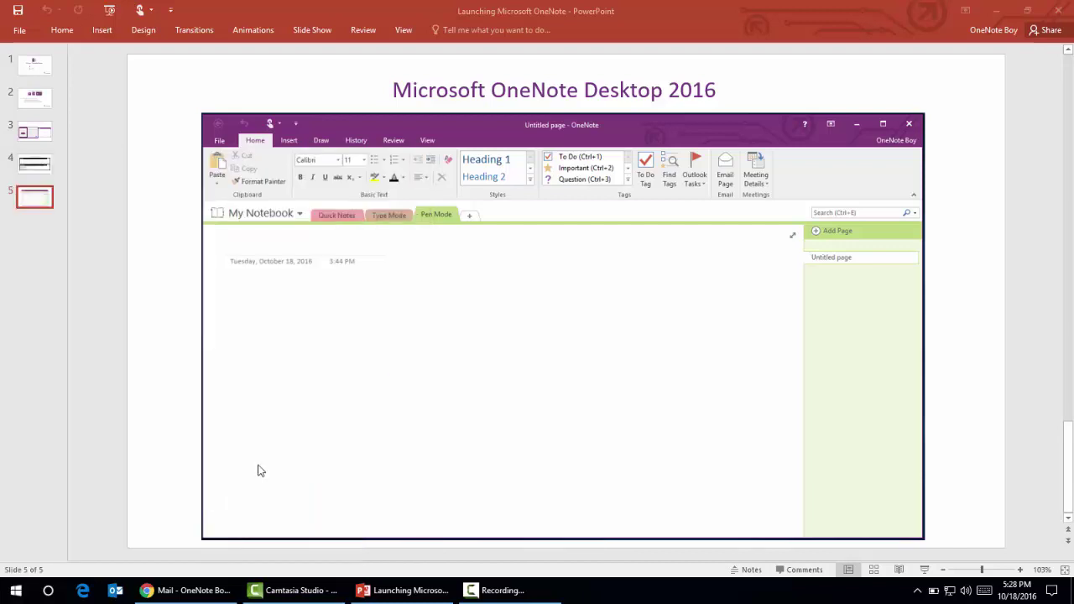